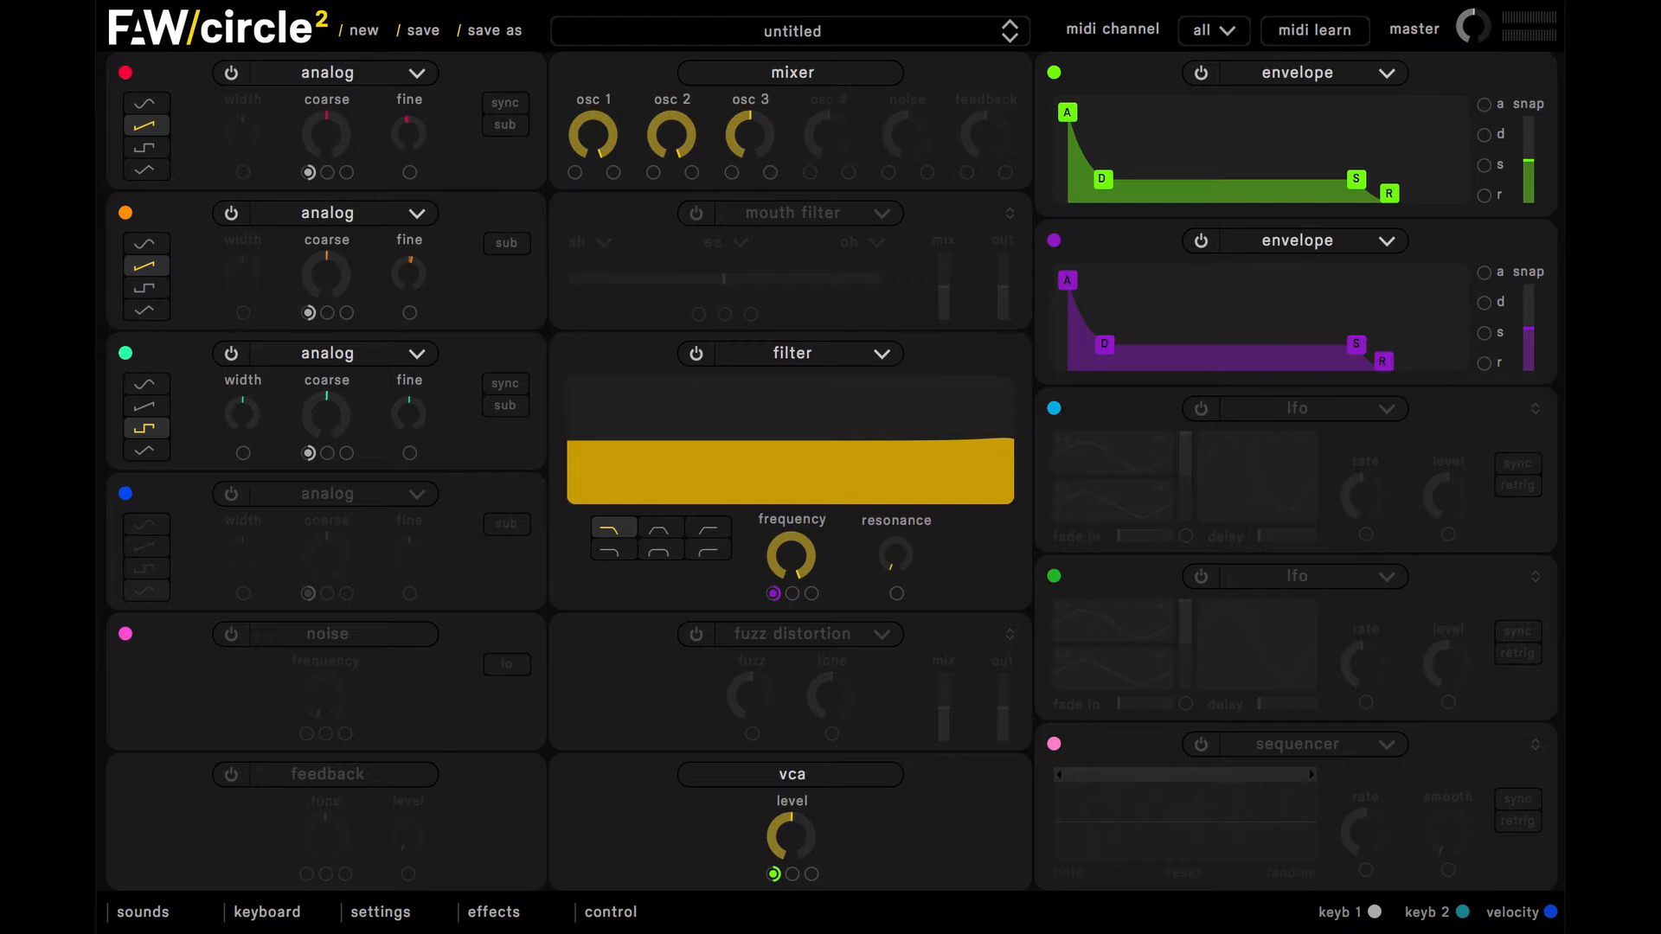
# Start a new patch with oscillator 1 set to the analog oscillator, and turn on oscillator 2 at full mixer level
pyautogui.click(363, 32)
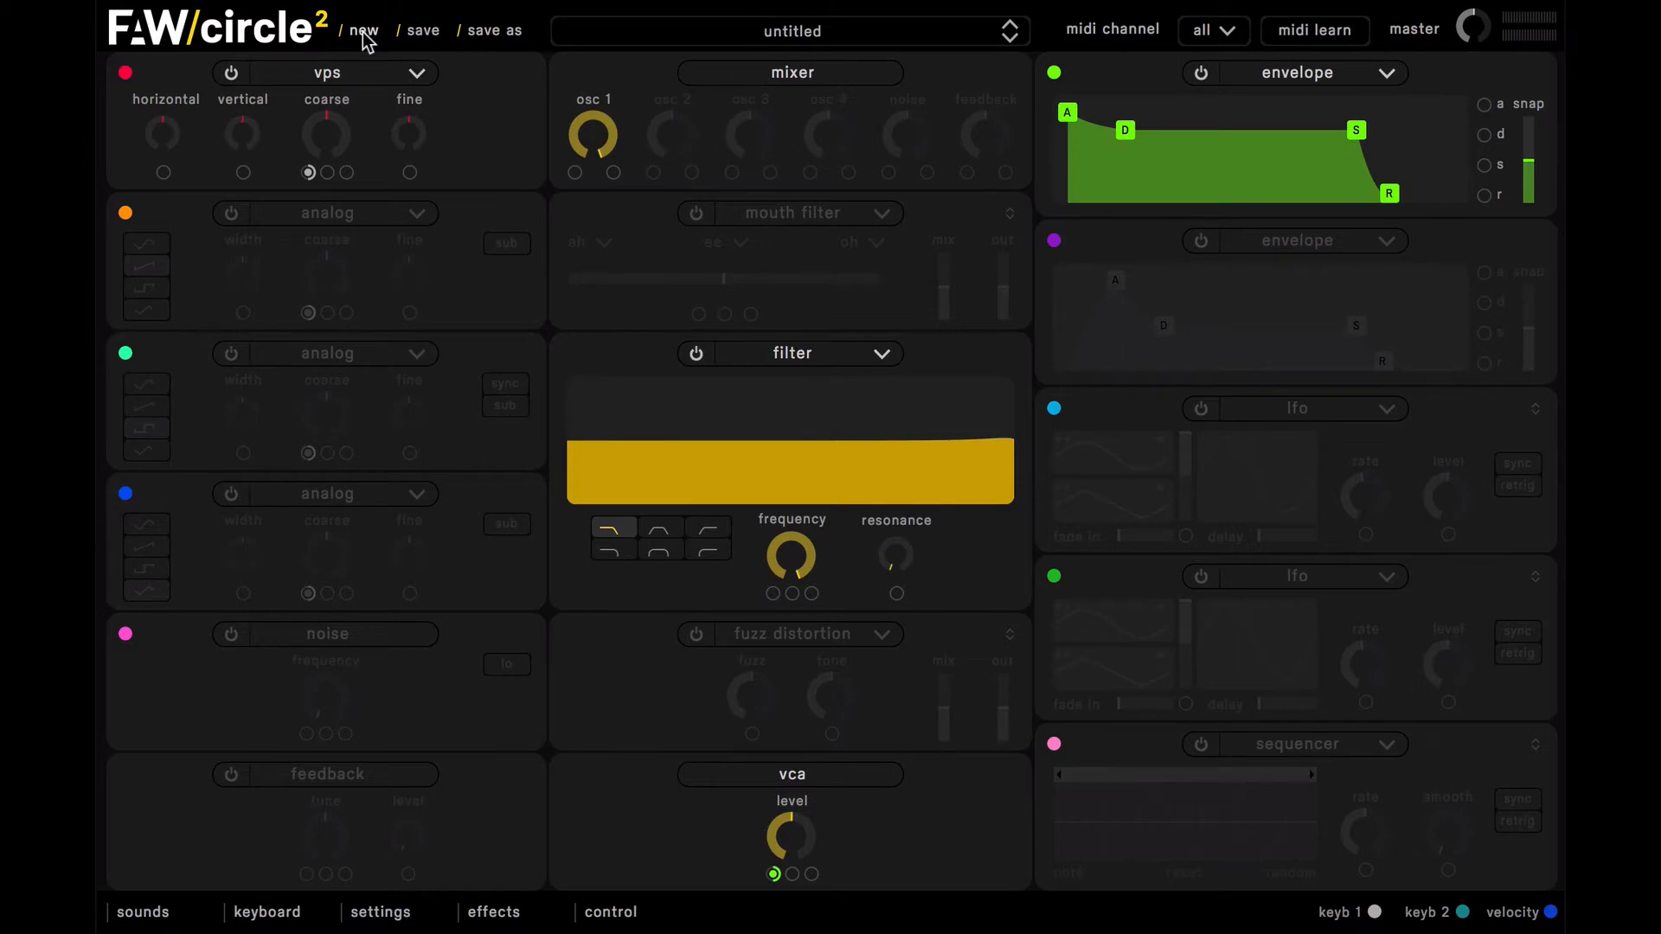
pyautogui.click(383, 71)
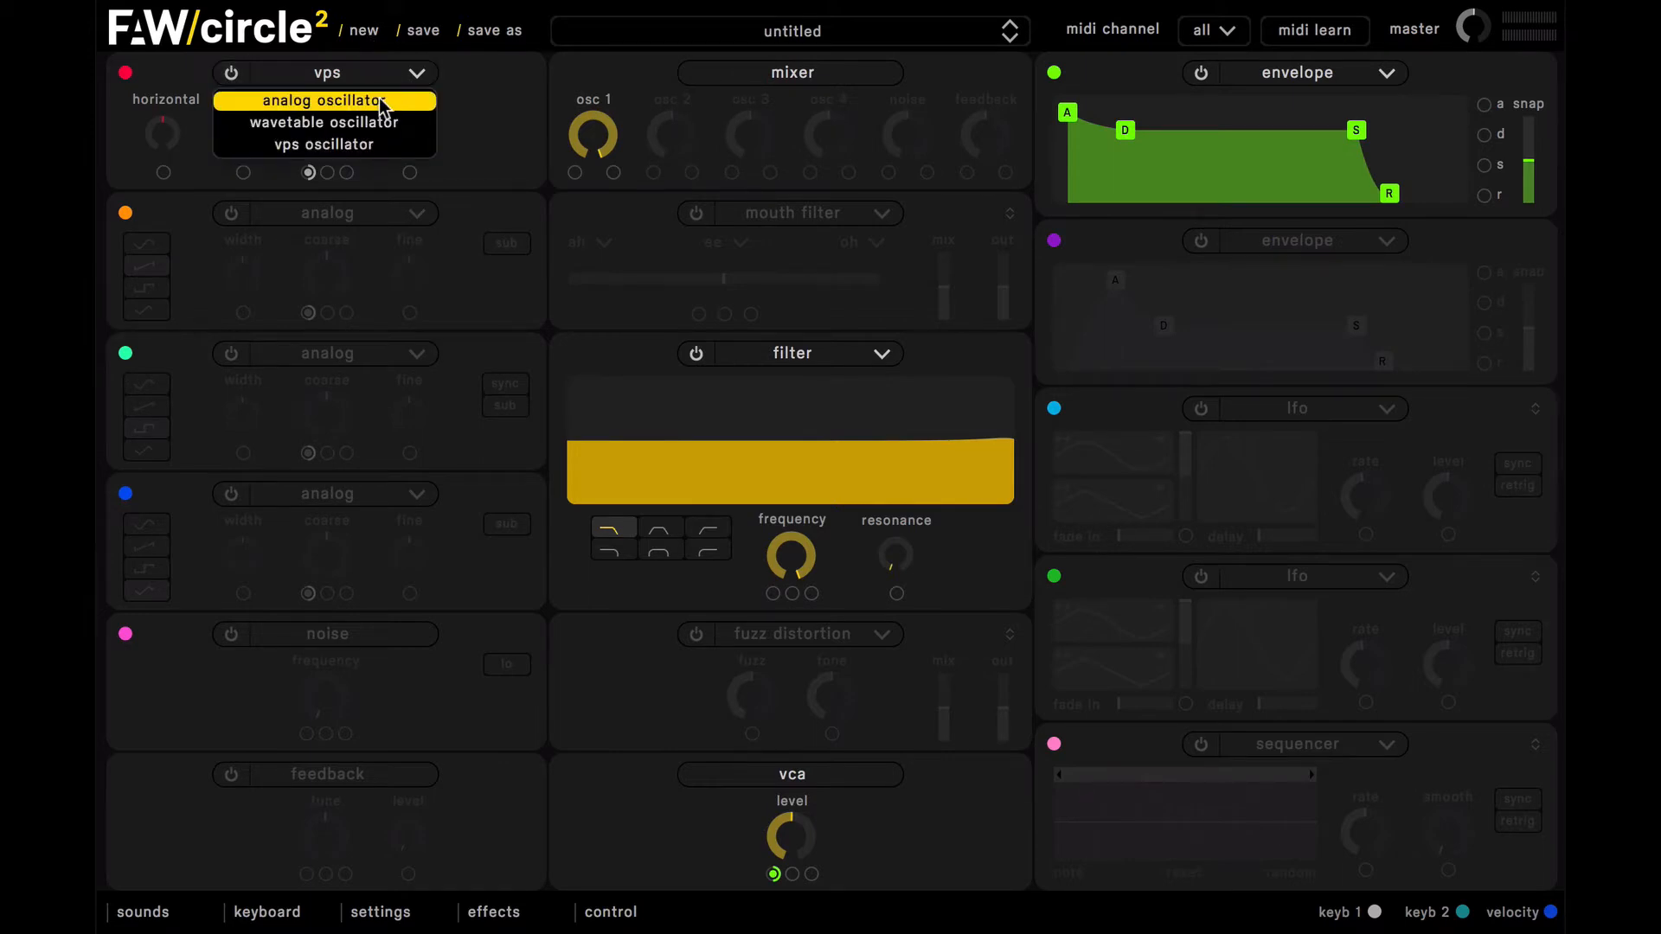
pyautogui.click(383, 102)
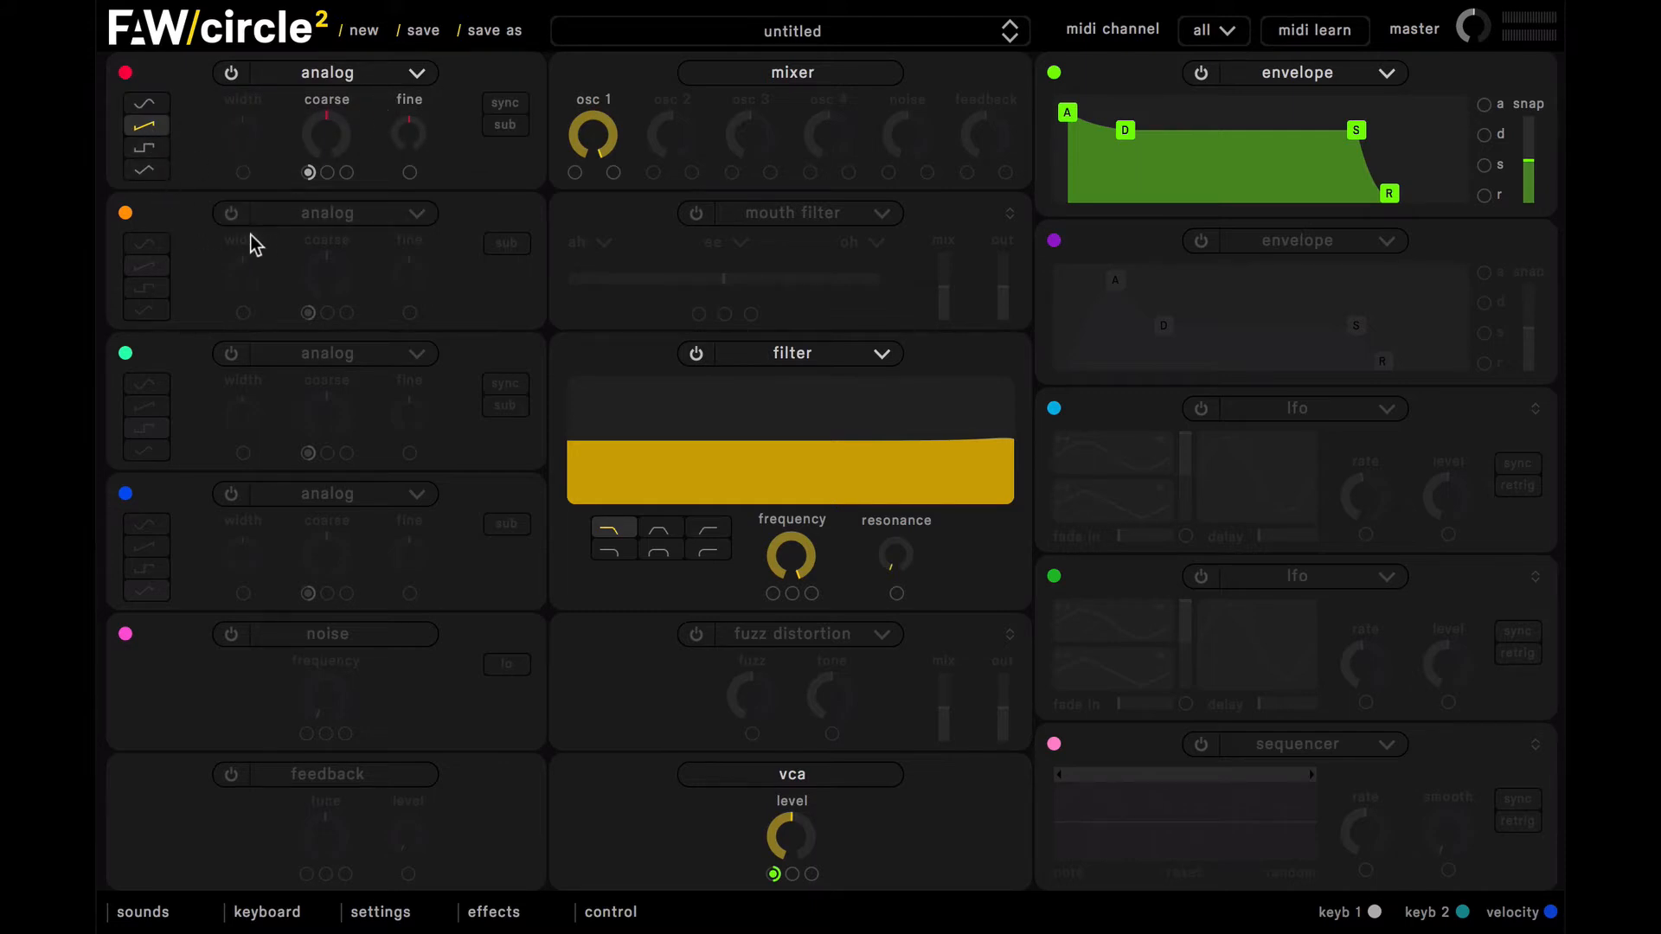
pyautogui.click(235, 215)
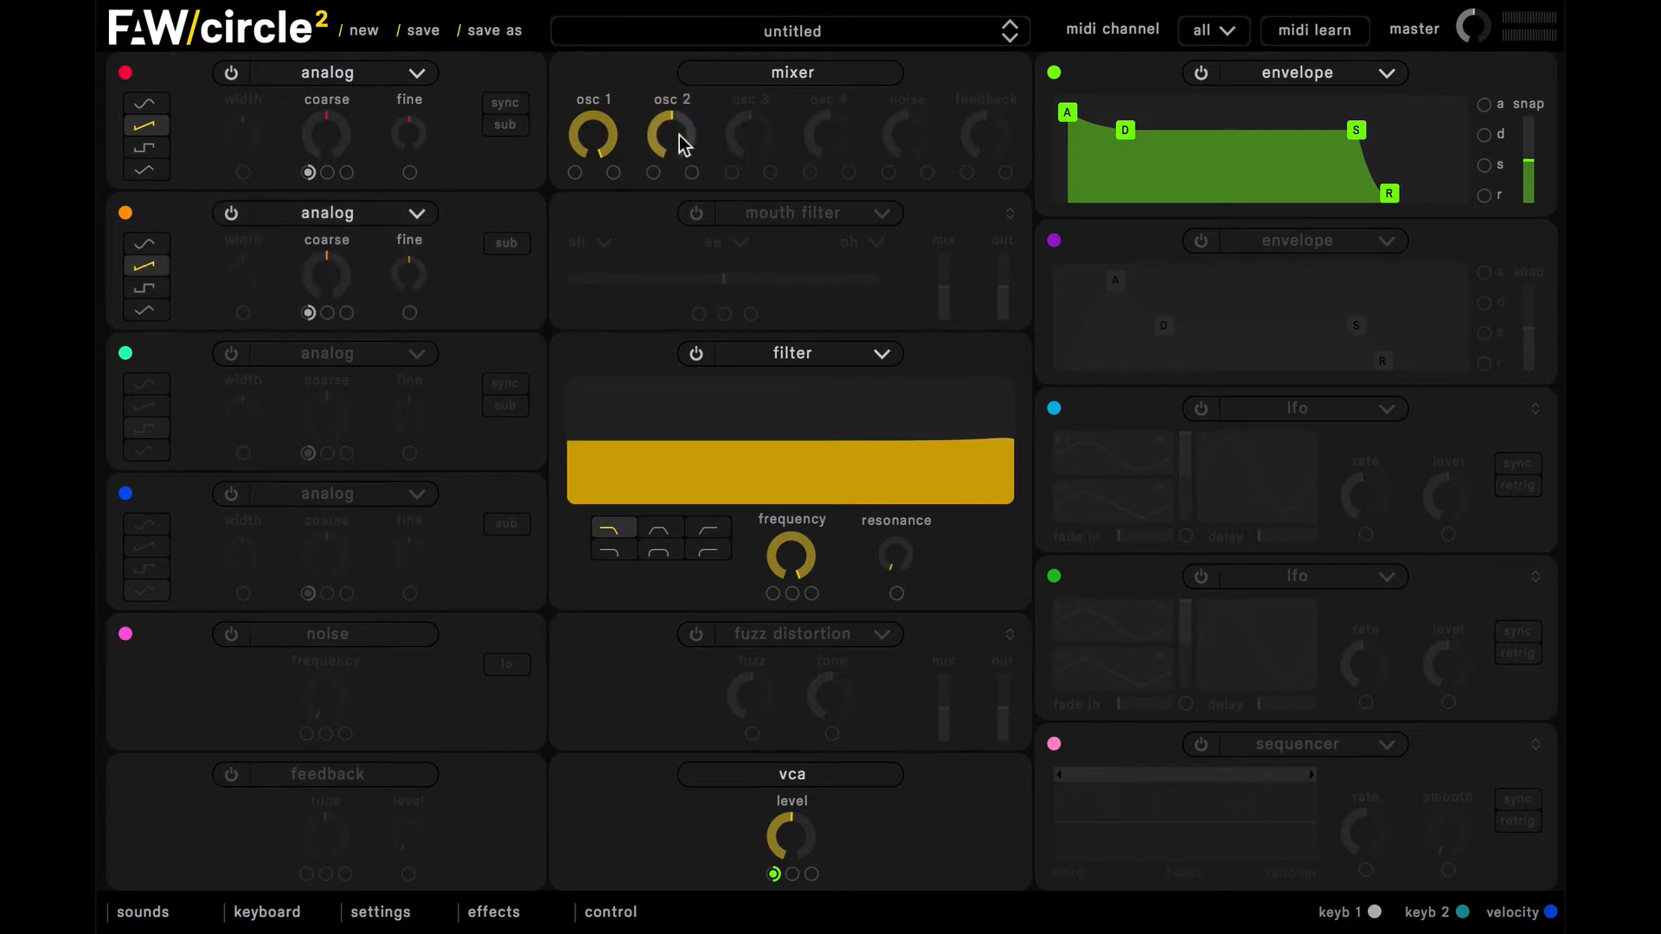
pyautogui.moveTo(679, 135); pyautogui.dragTo(678, 108)
# Detune oscillator 1 slightly down and oscillator 2 slightly up with their fine tuning, and turn on the third oscillator
pyautogui.moveTo(407, 133); pyautogui.dragTo(408, 155)
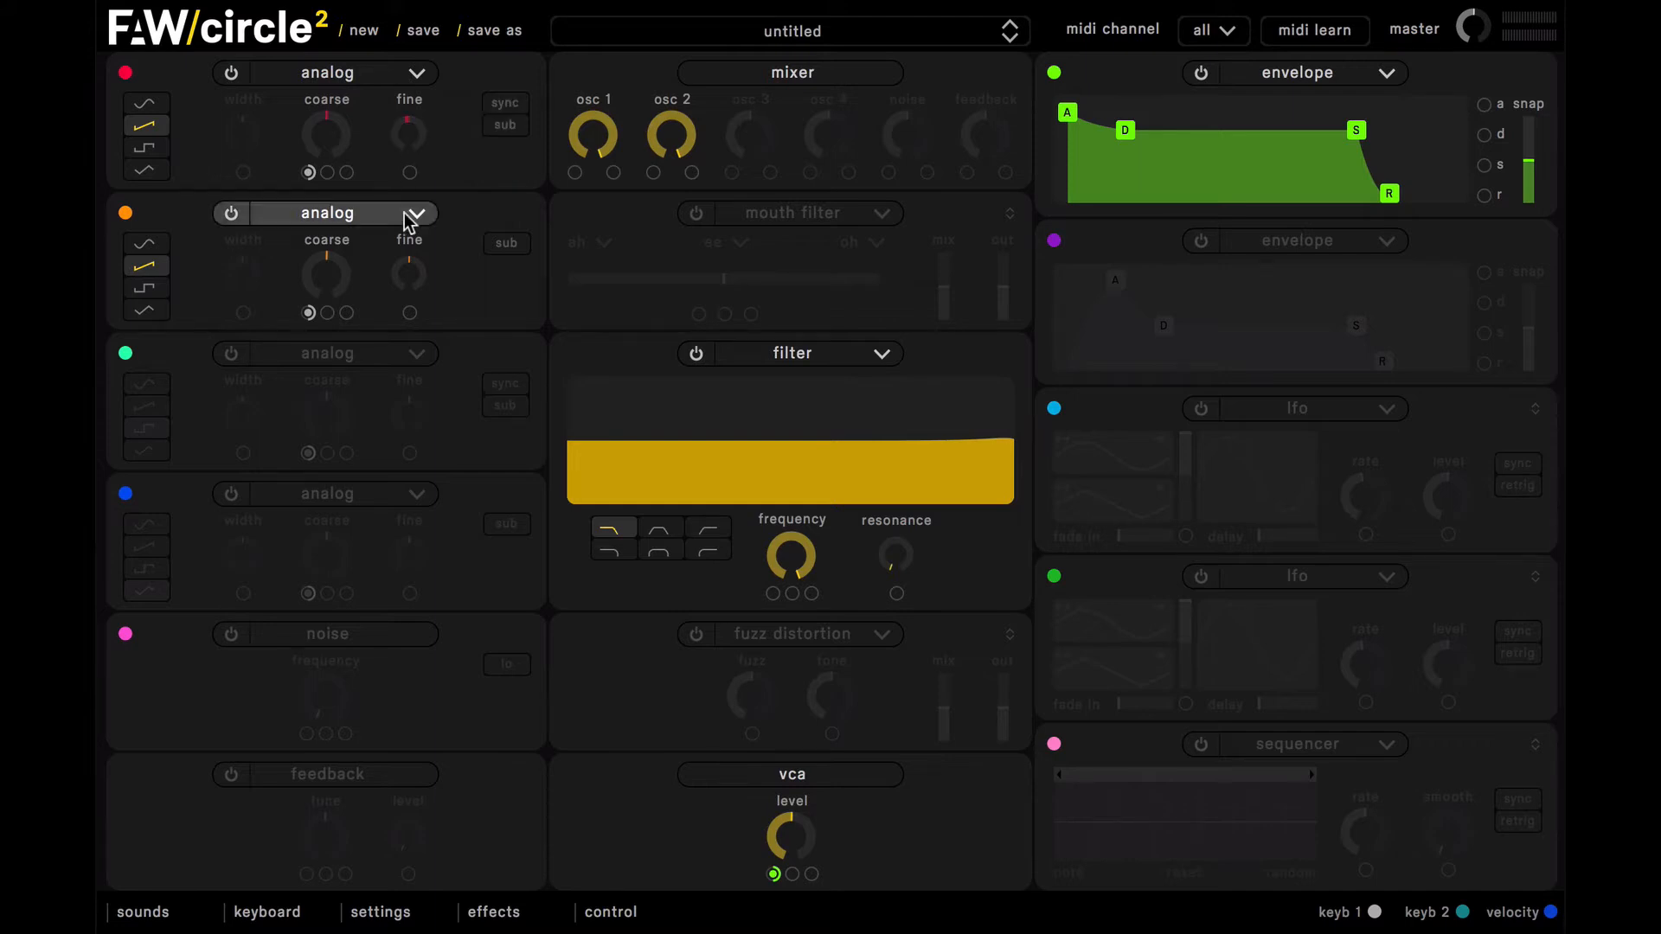
pyautogui.moveTo(408, 271); pyautogui.dragTo(398, 262)
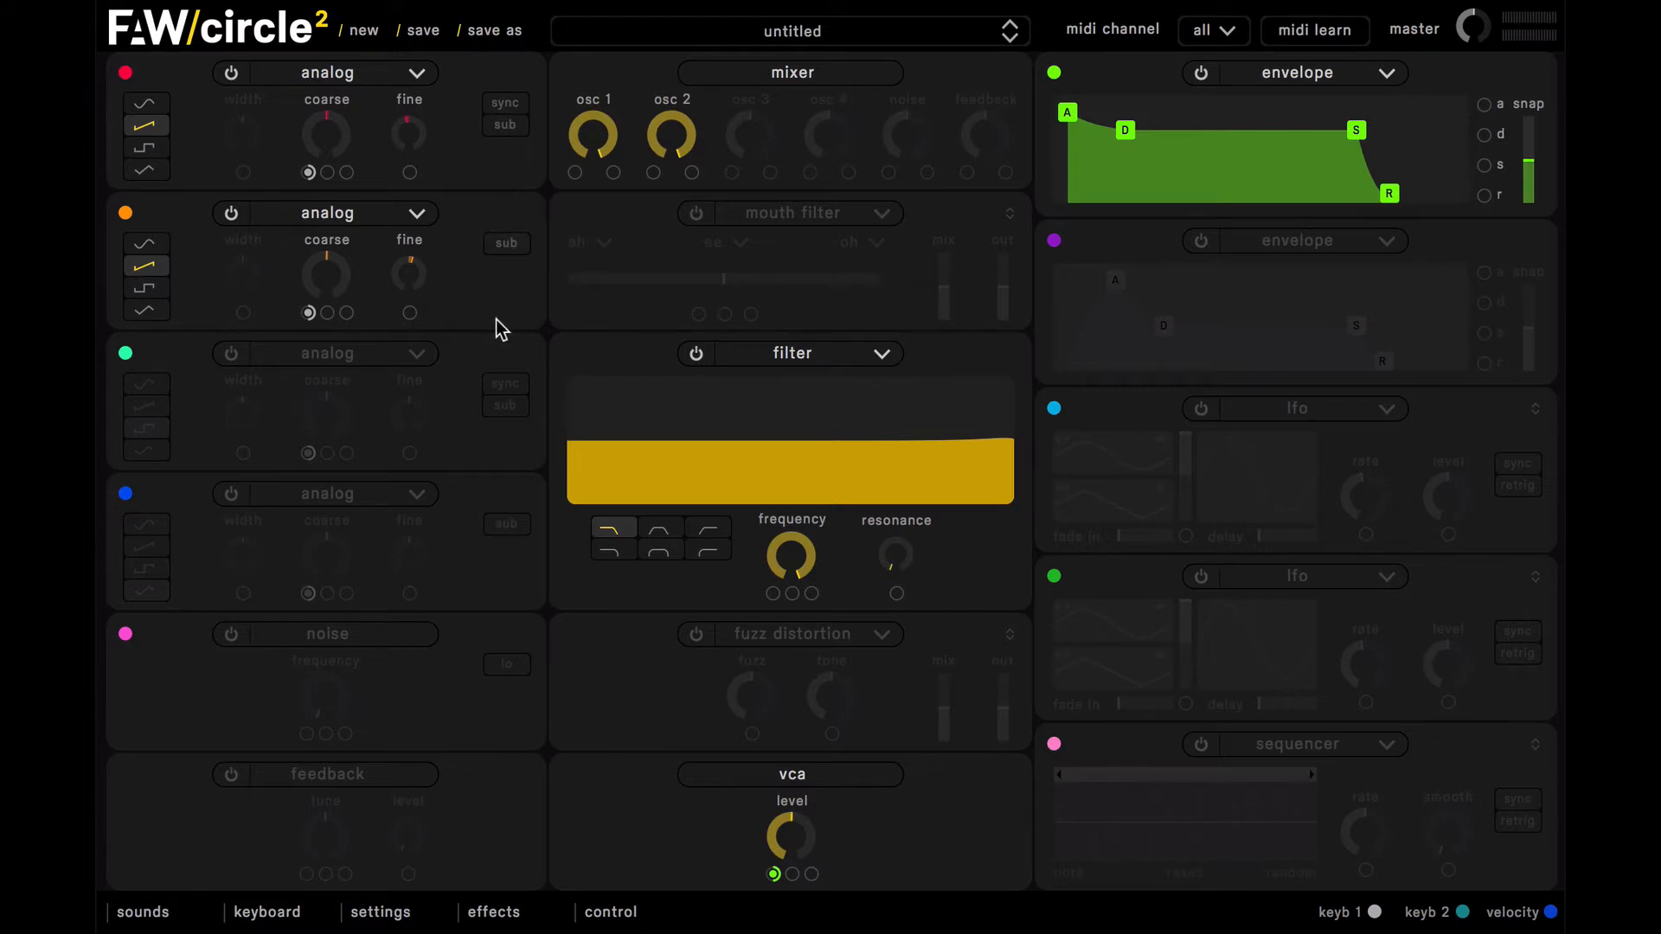
pyautogui.click(231, 354)
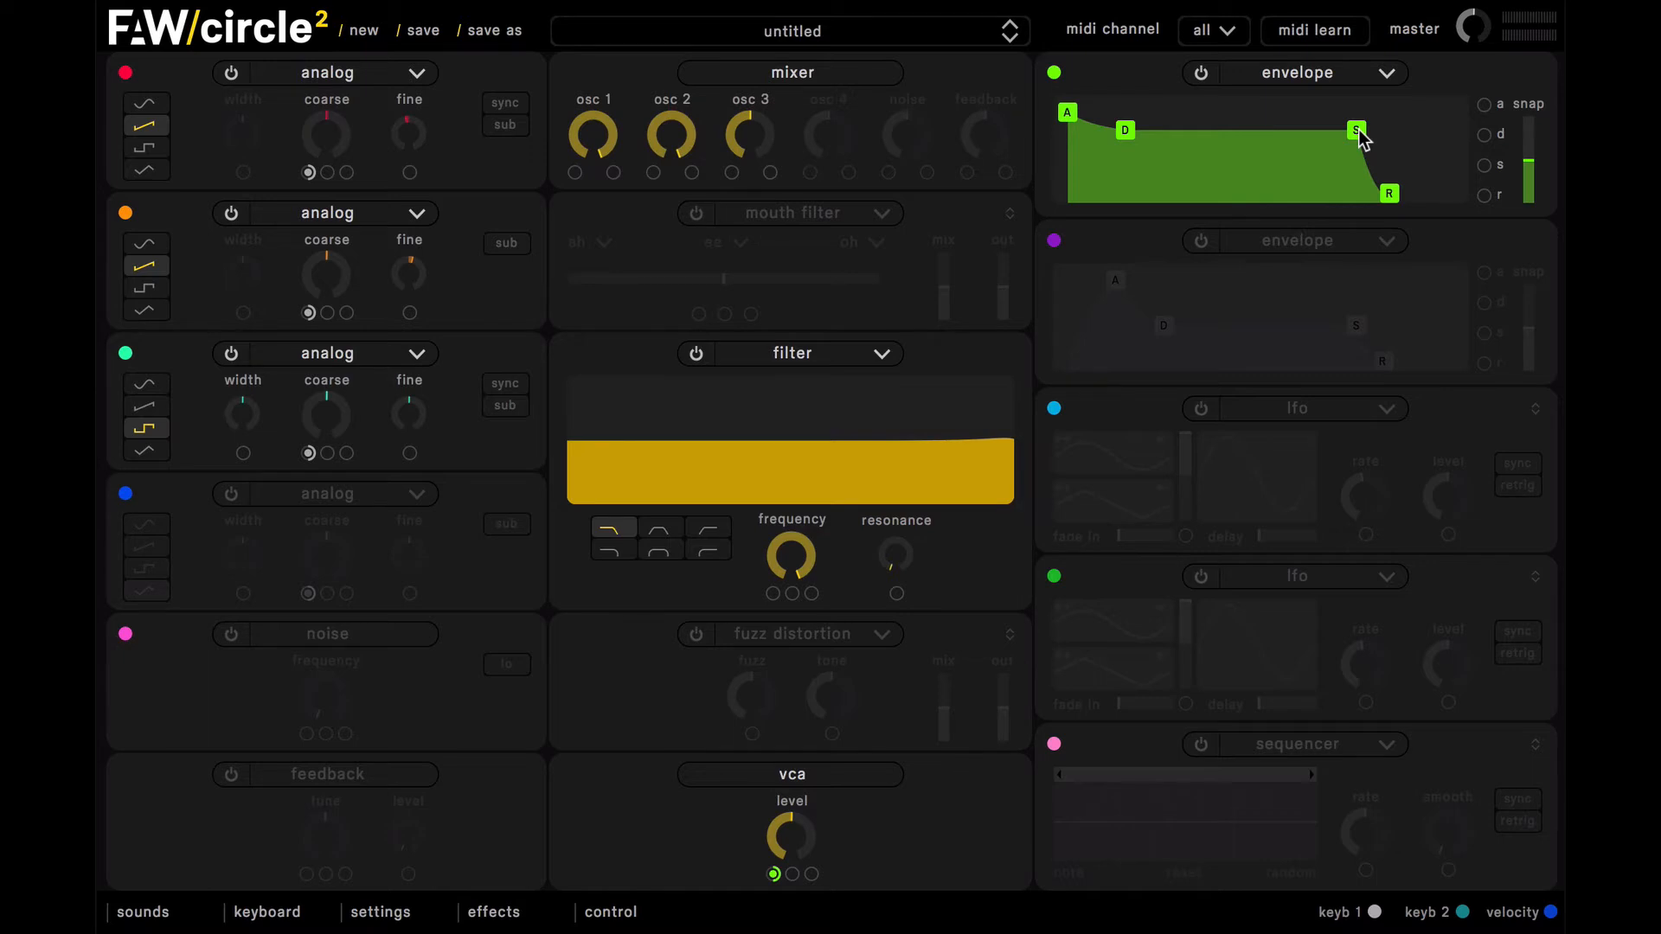
# Shape the green envelope with a low sustain level, a short decay and a slightly shorter release
pyautogui.moveTo(1360, 136); pyautogui.dragTo(1363, 188)
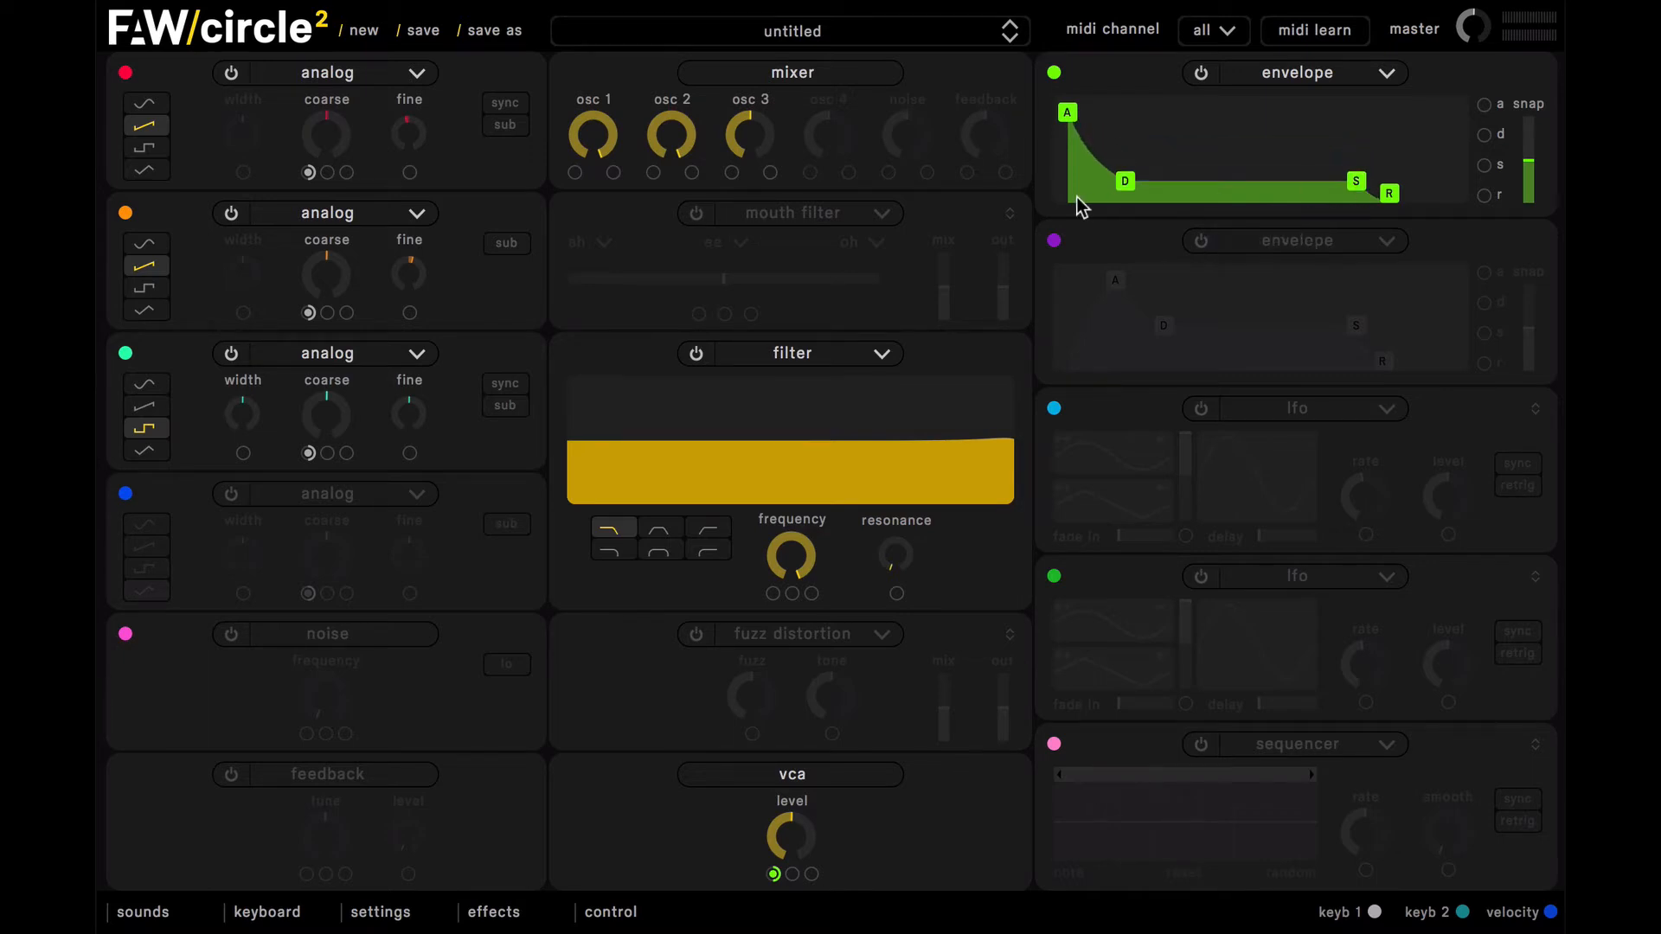
pyautogui.moveTo(1123, 180); pyautogui.dragTo(1102, 178)
pyautogui.moveTo(1357, 179); pyautogui.dragTo(1384, 193)
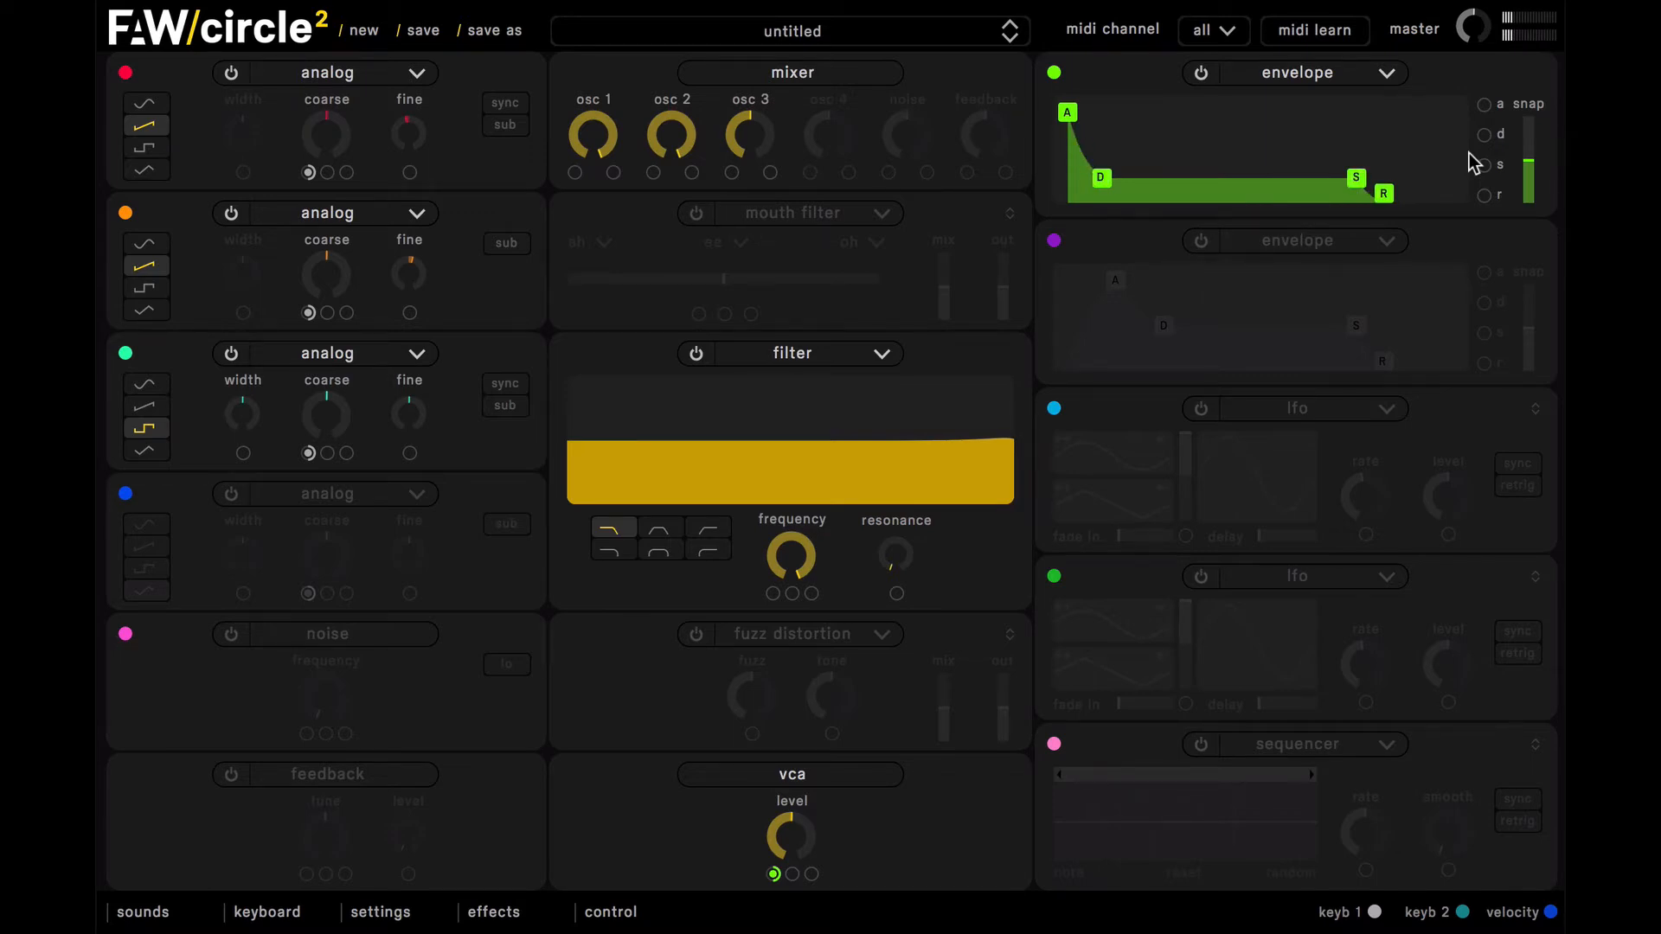
pyautogui.moveTo(1357, 178); pyautogui.dragTo(1361, 178)
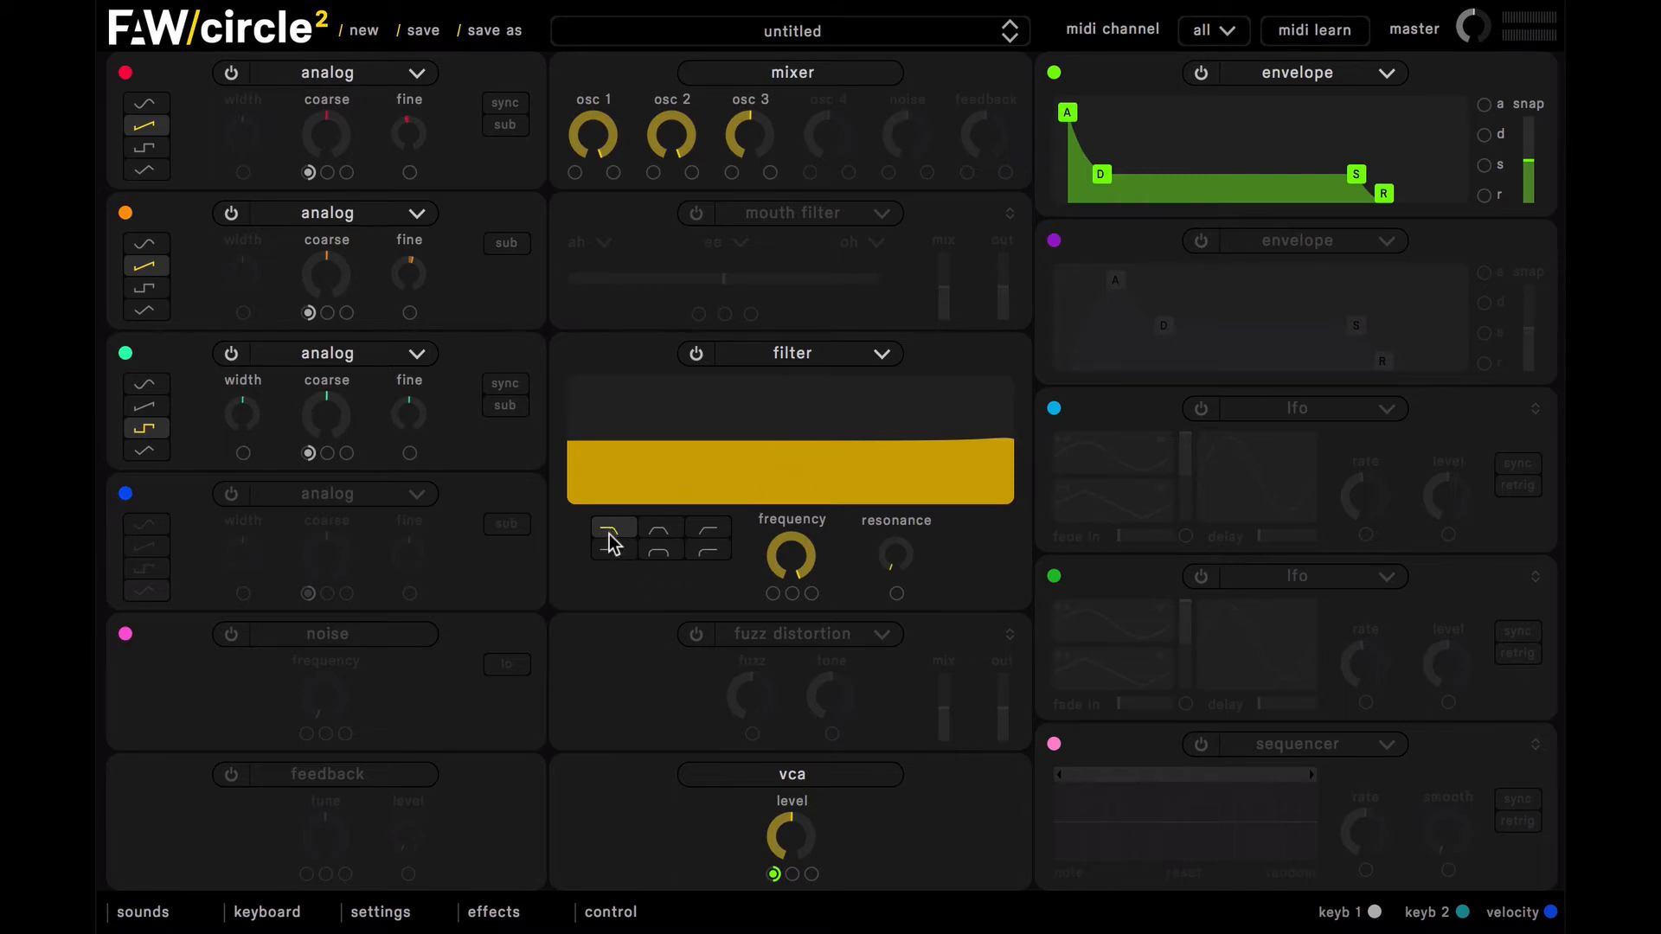
# Lower the low-pass filter's frequency to somewhat under 870 Hz and raise its resonance moderately
pyautogui.moveTo(794, 547); pyautogui.dragTo(828, 649)
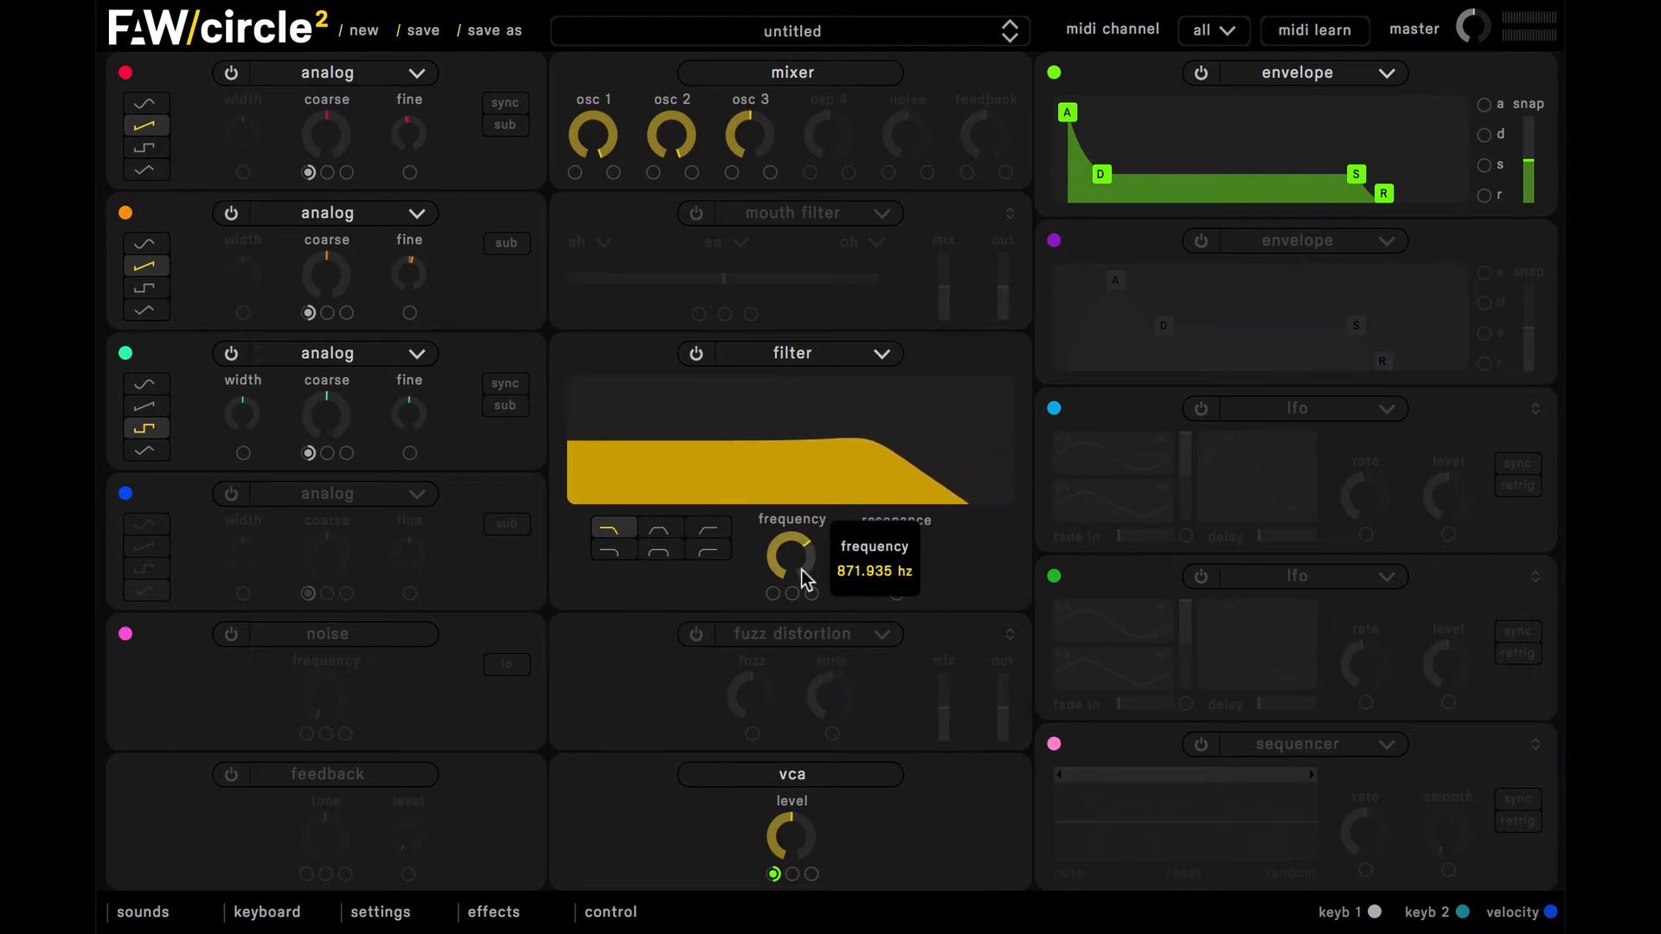
pyautogui.moveTo(806, 578); pyautogui.dragTo(804, 595)
pyautogui.moveTo(906, 556); pyautogui.dragTo(807, 453)
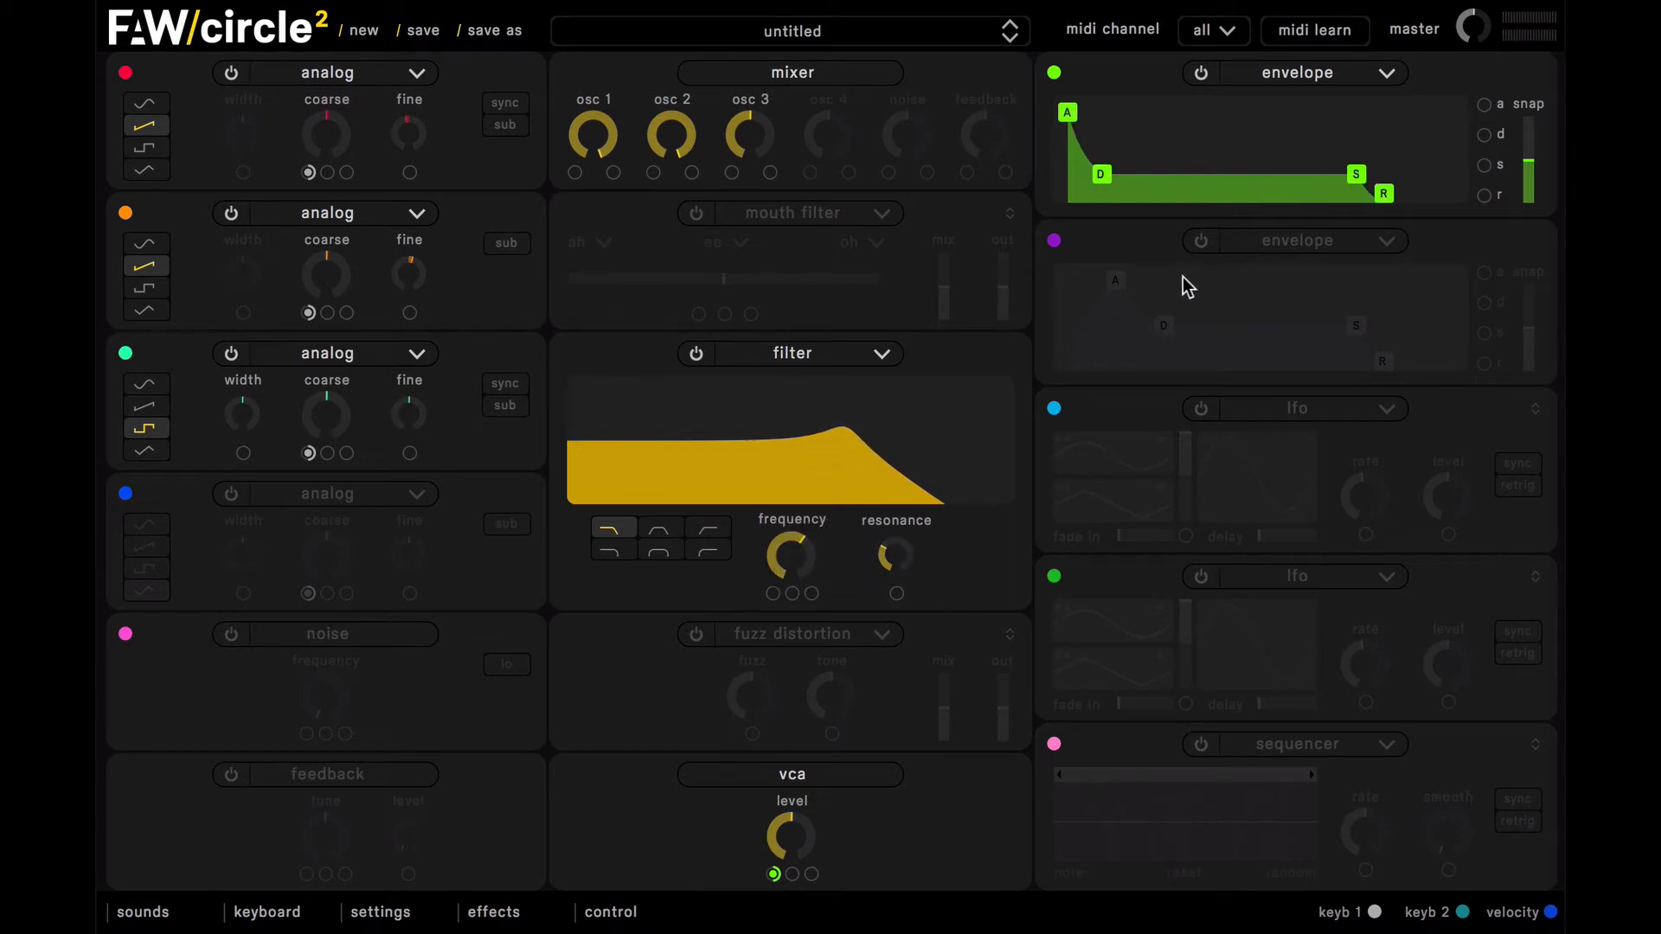
# Turn on the purple envelope and assign it to modulate the filter's frequency
pyautogui.click(1199, 244)
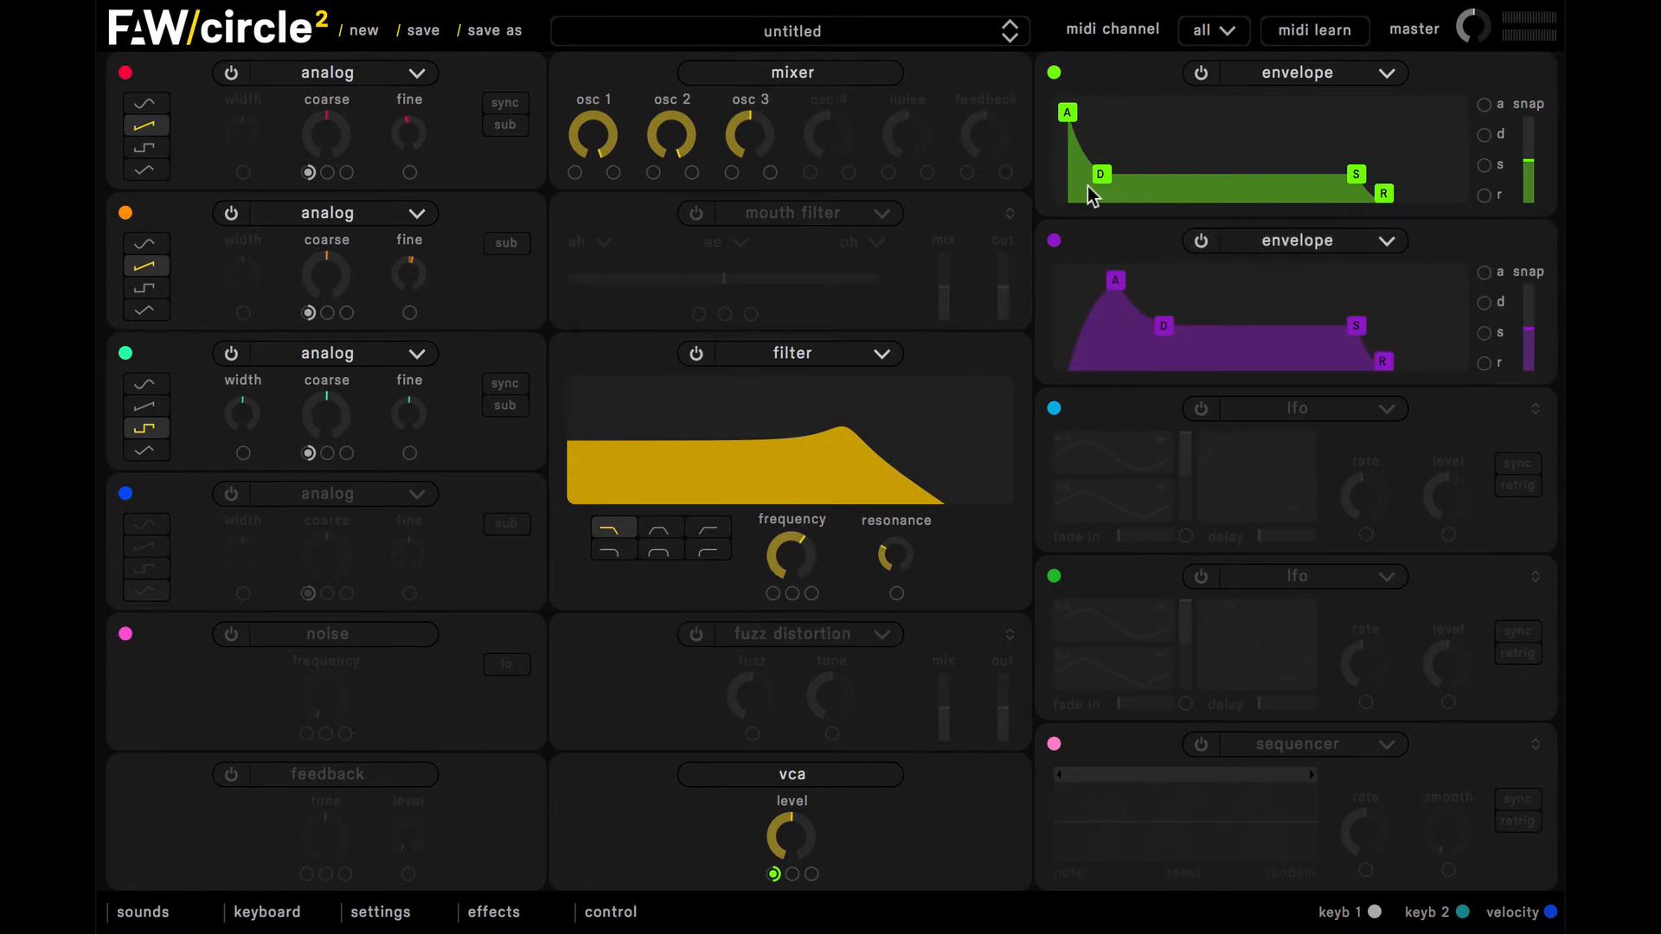
pyautogui.click(1208, 244)
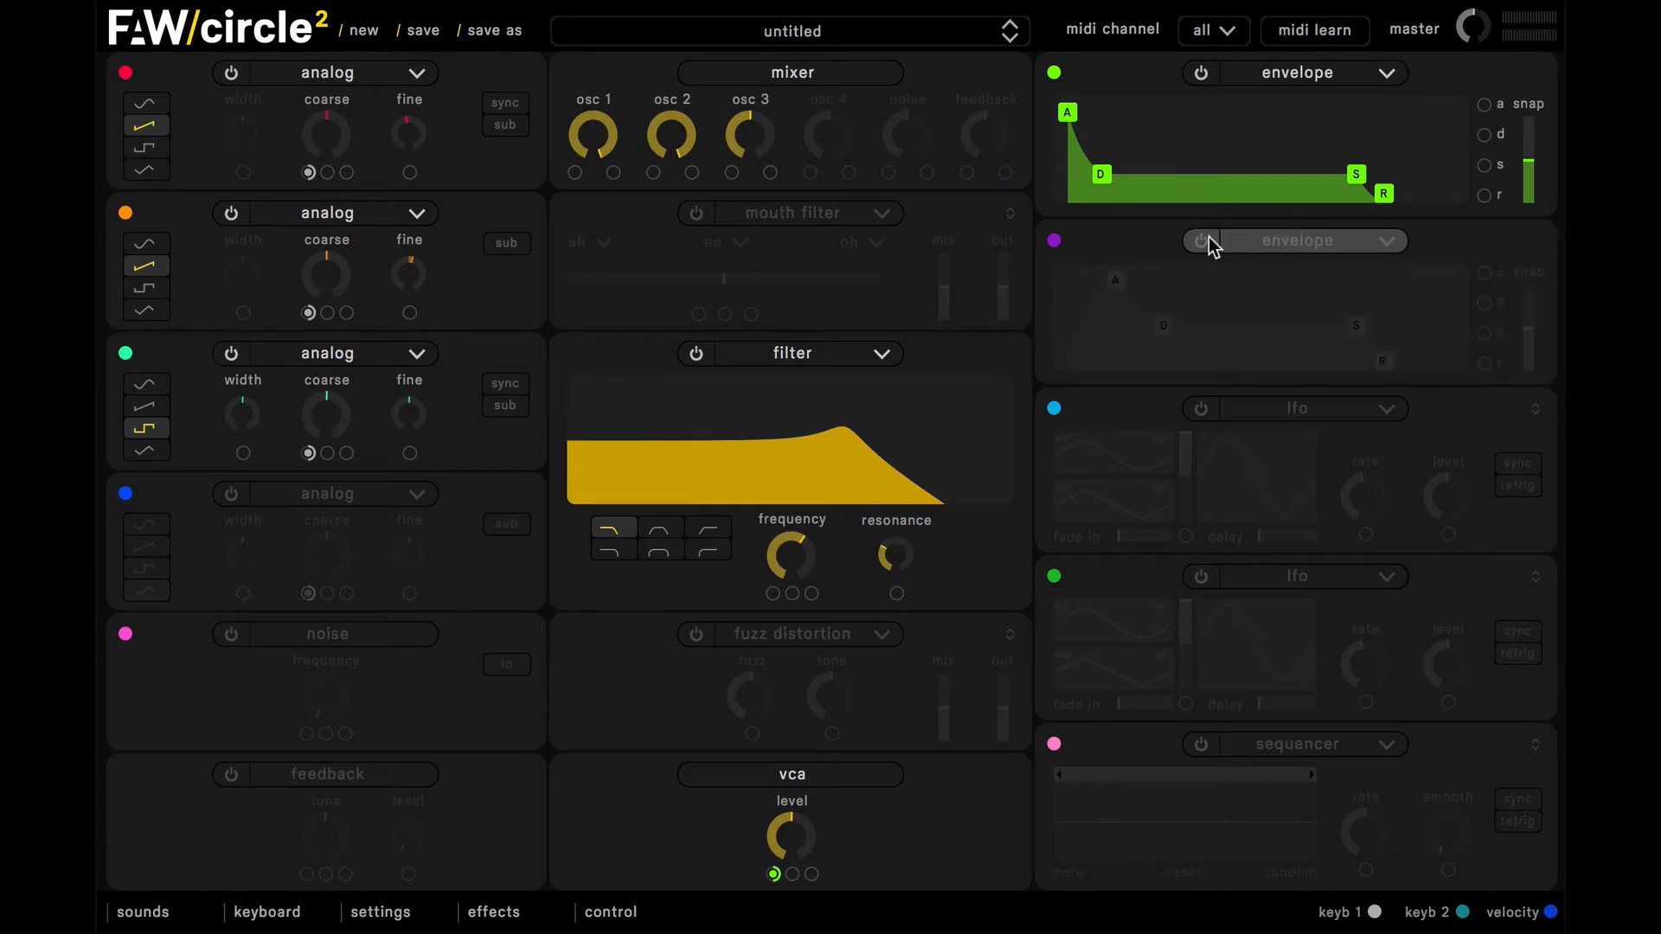
pyautogui.click(1207, 244)
pyautogui.moveTo(1054, 244)
pyautogui.mouseDown()
pyautogui.moveTo(1053, 344)
pyautogui.moveTo(854, 594)
pyautogui.moveTo(767, 619)
pyautogui.moveTo(773, 595)
pyautogui.mouseUp()
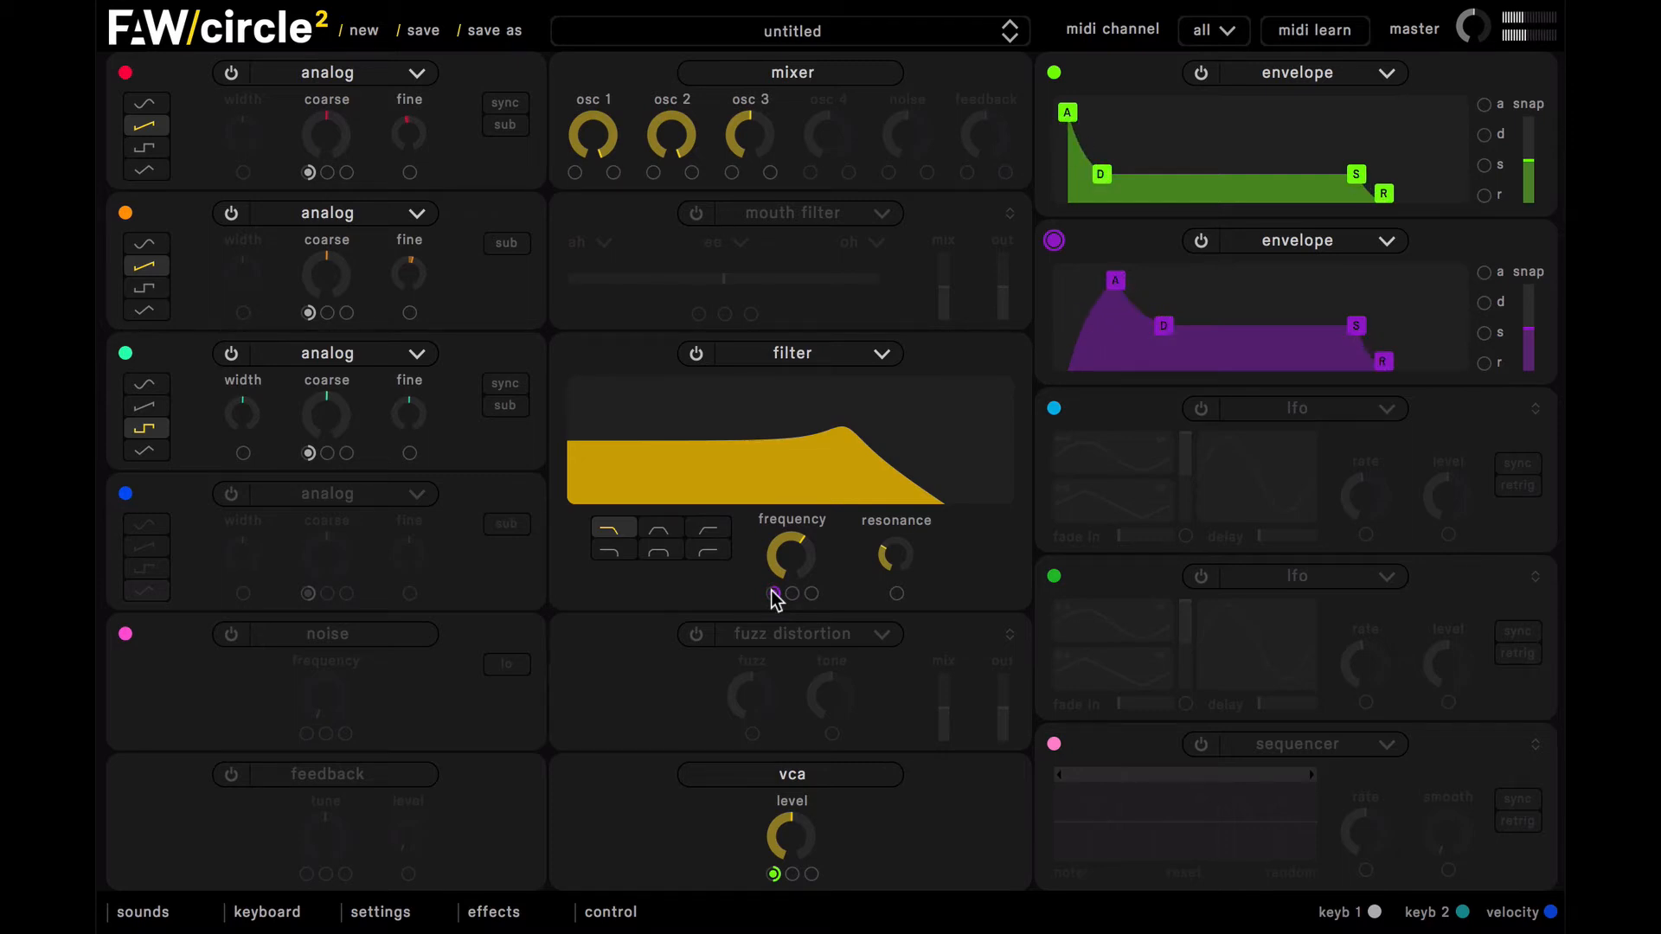
# Shape the purple envelope with minimal attack, short decay and low sustain, and lengthen the green envelope's decay slightly
pyautogui.moveTo(1116, 281); pyautogui.dragTo(1035, 252)
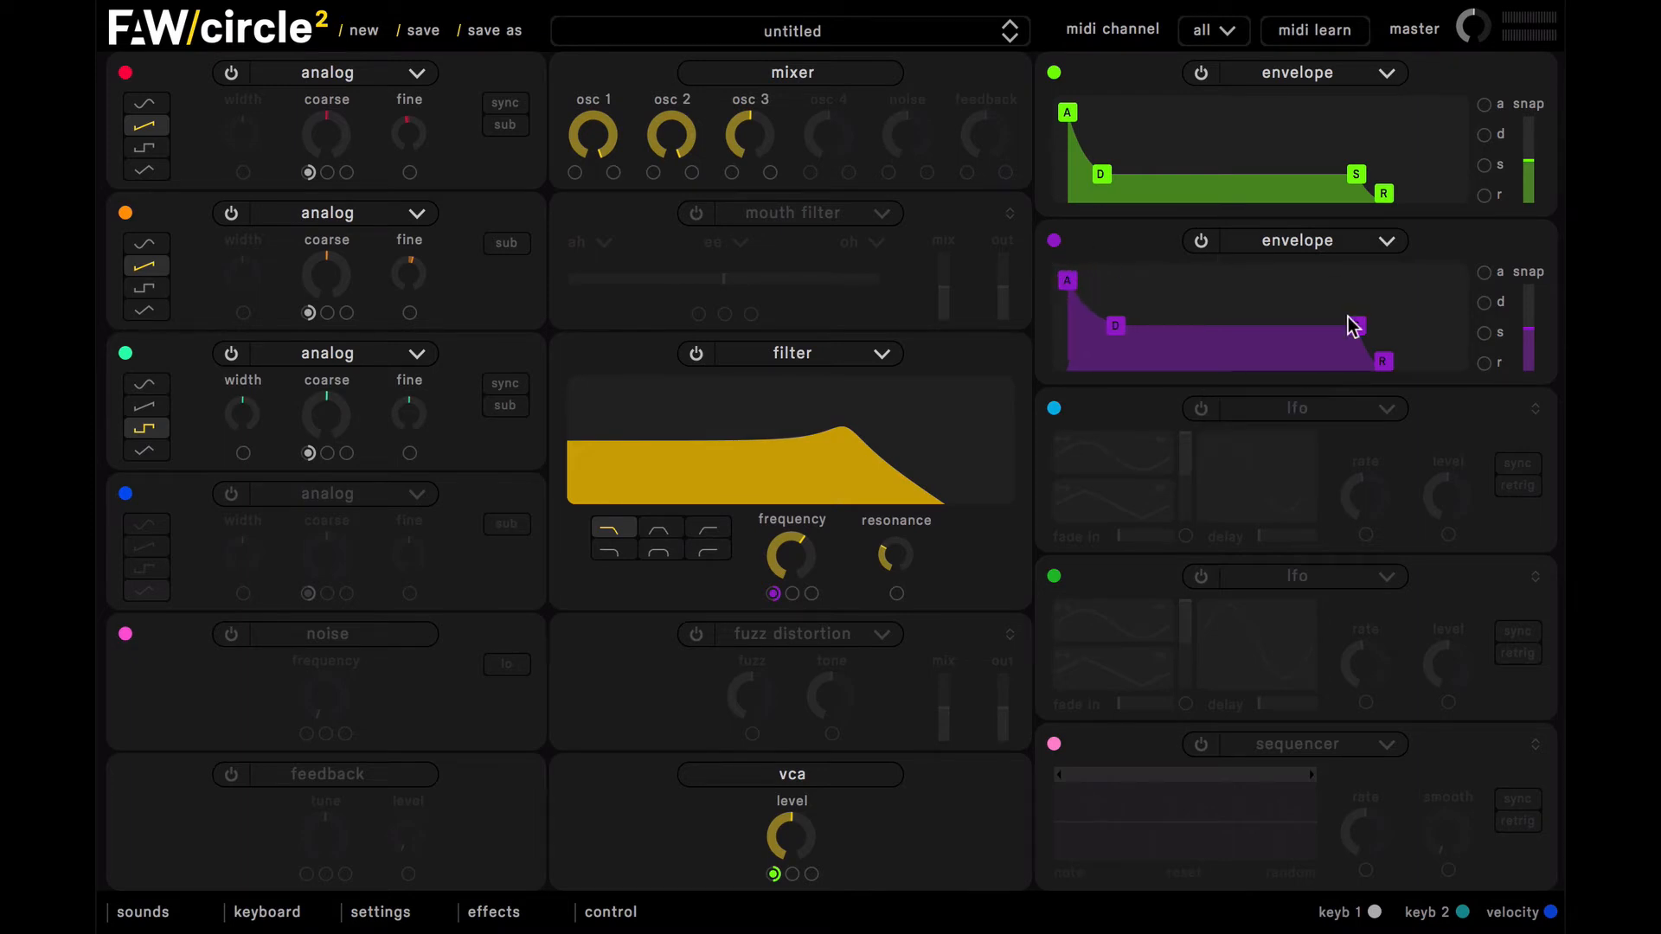
pyautogui.moveTo(1356, 326); pyautogui.dragTo(1379, 362)
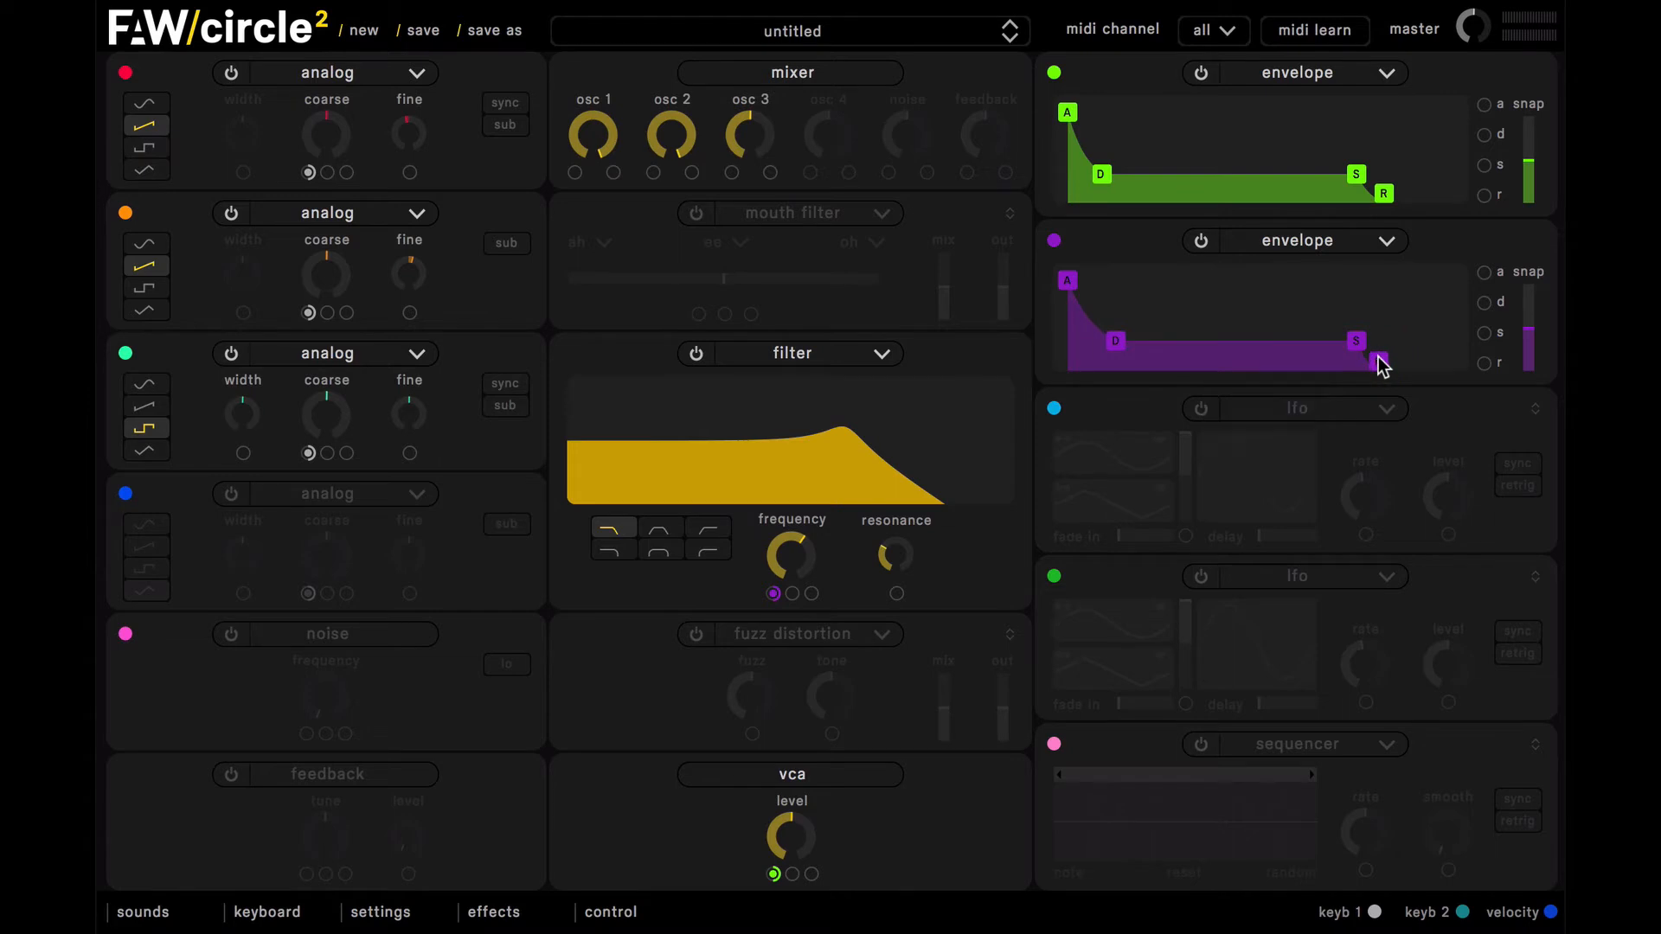
pyautogui.moveTo(1118, 344); pyautogui.dragTo(1102, 346)
pyautogui.moveTo(1094, 171); pyautogui.dragTo(1110, 177)
pyautogui.moveTo(1101, 333); pyautogui.dragTo(1098, 345)
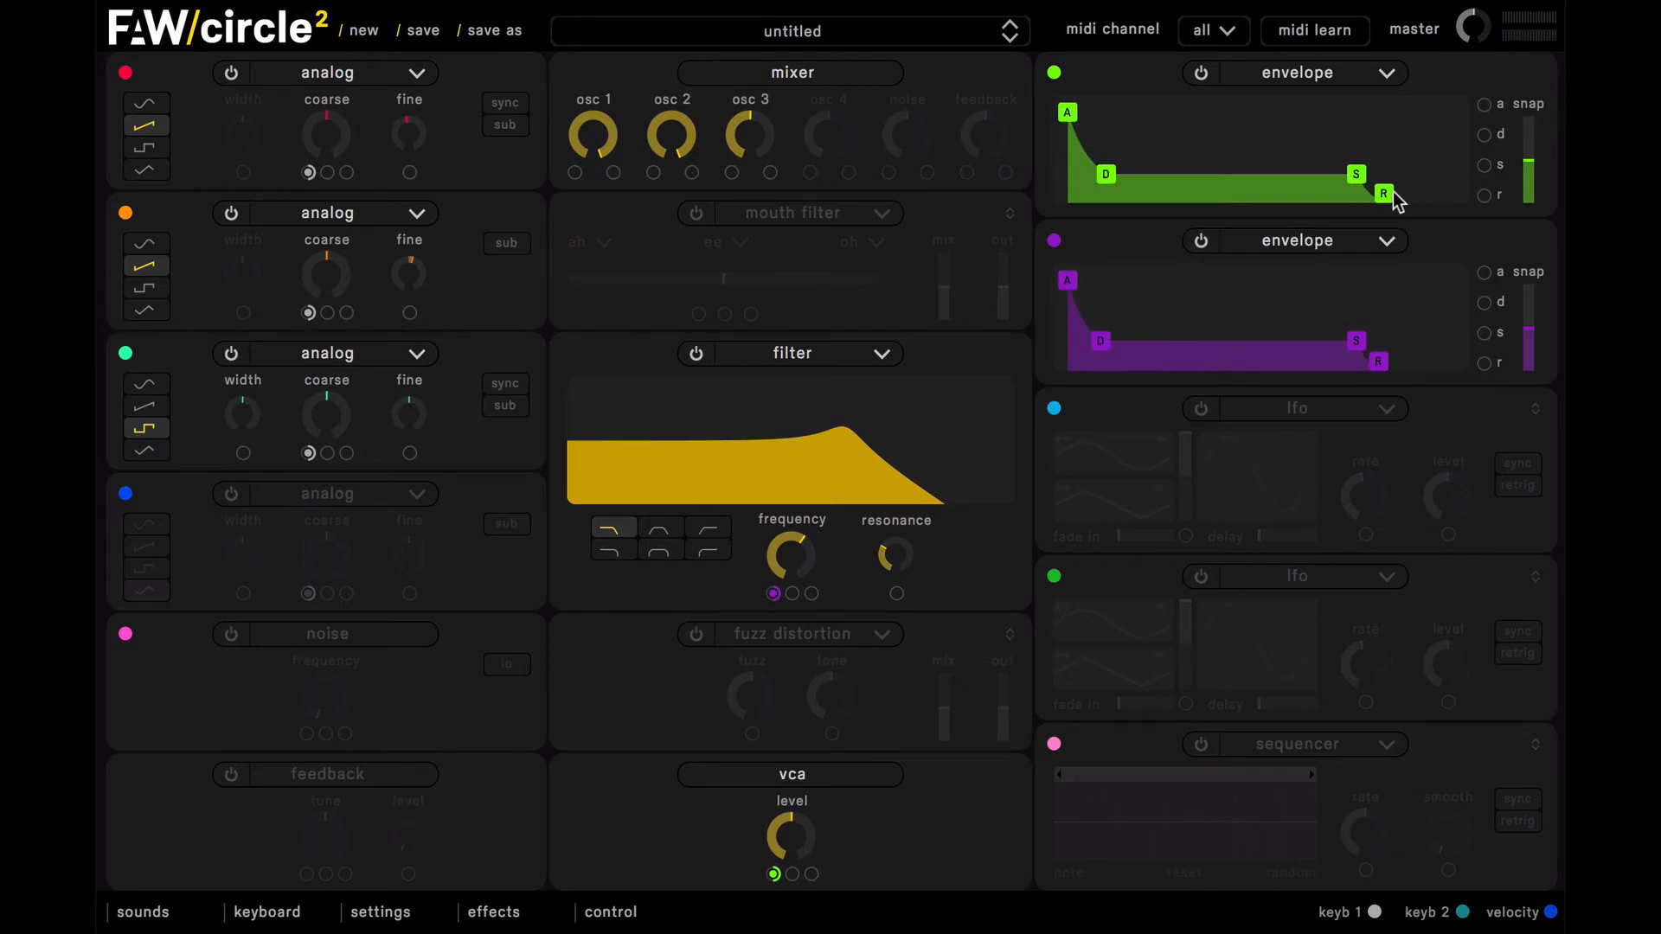
# Lengthen the decay and release of both envelopes slightly and lower the filter's frequency further
pyautogui.moveTo(1385, 192)
pyautogui.moveTo(1379, 360); pyautogui.dragTo(1385, 363)
pyautogui.moveTo(805, 551)
pyautogui.mouseDown()
pyautogui.moveTo(815, 610)
pyautogui.moveTo(805, 573)
pyautogui.mouseUp()
pyautogui.moveTo(1101, 341); pyautogui.dragTo(1105, 351)
pyautogui.moveTo(1105, 174); pyautogui.dragTo(1110, 174)
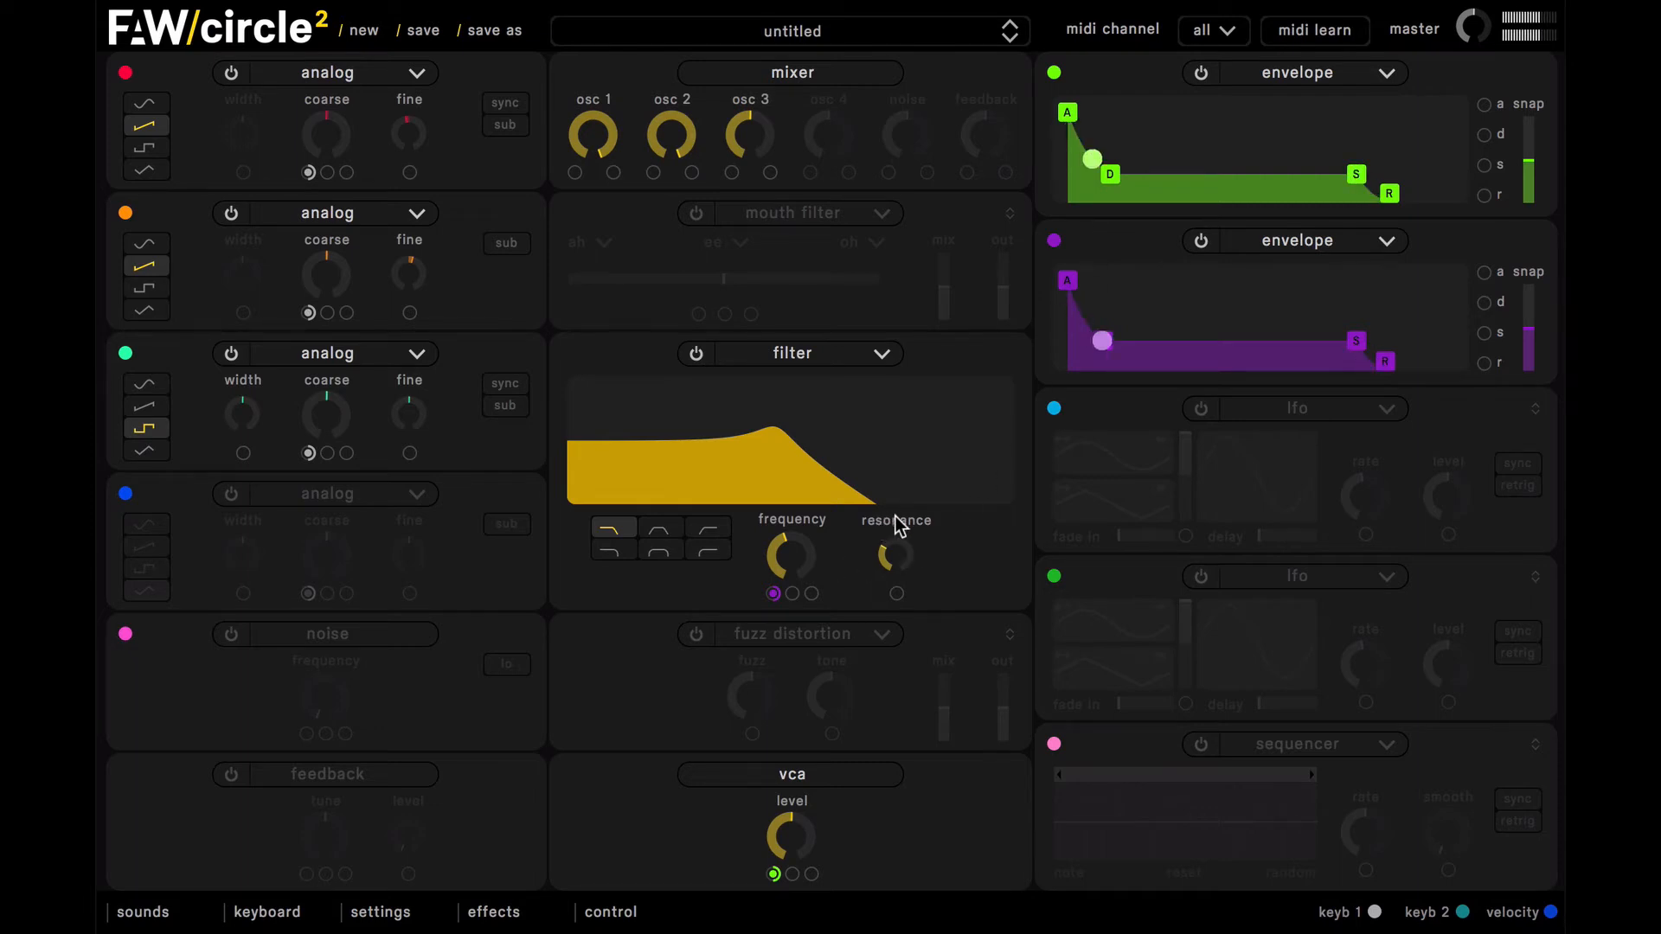
pyautogui.moveTo(782, 556); pyautogui.dragTo(796, 587)
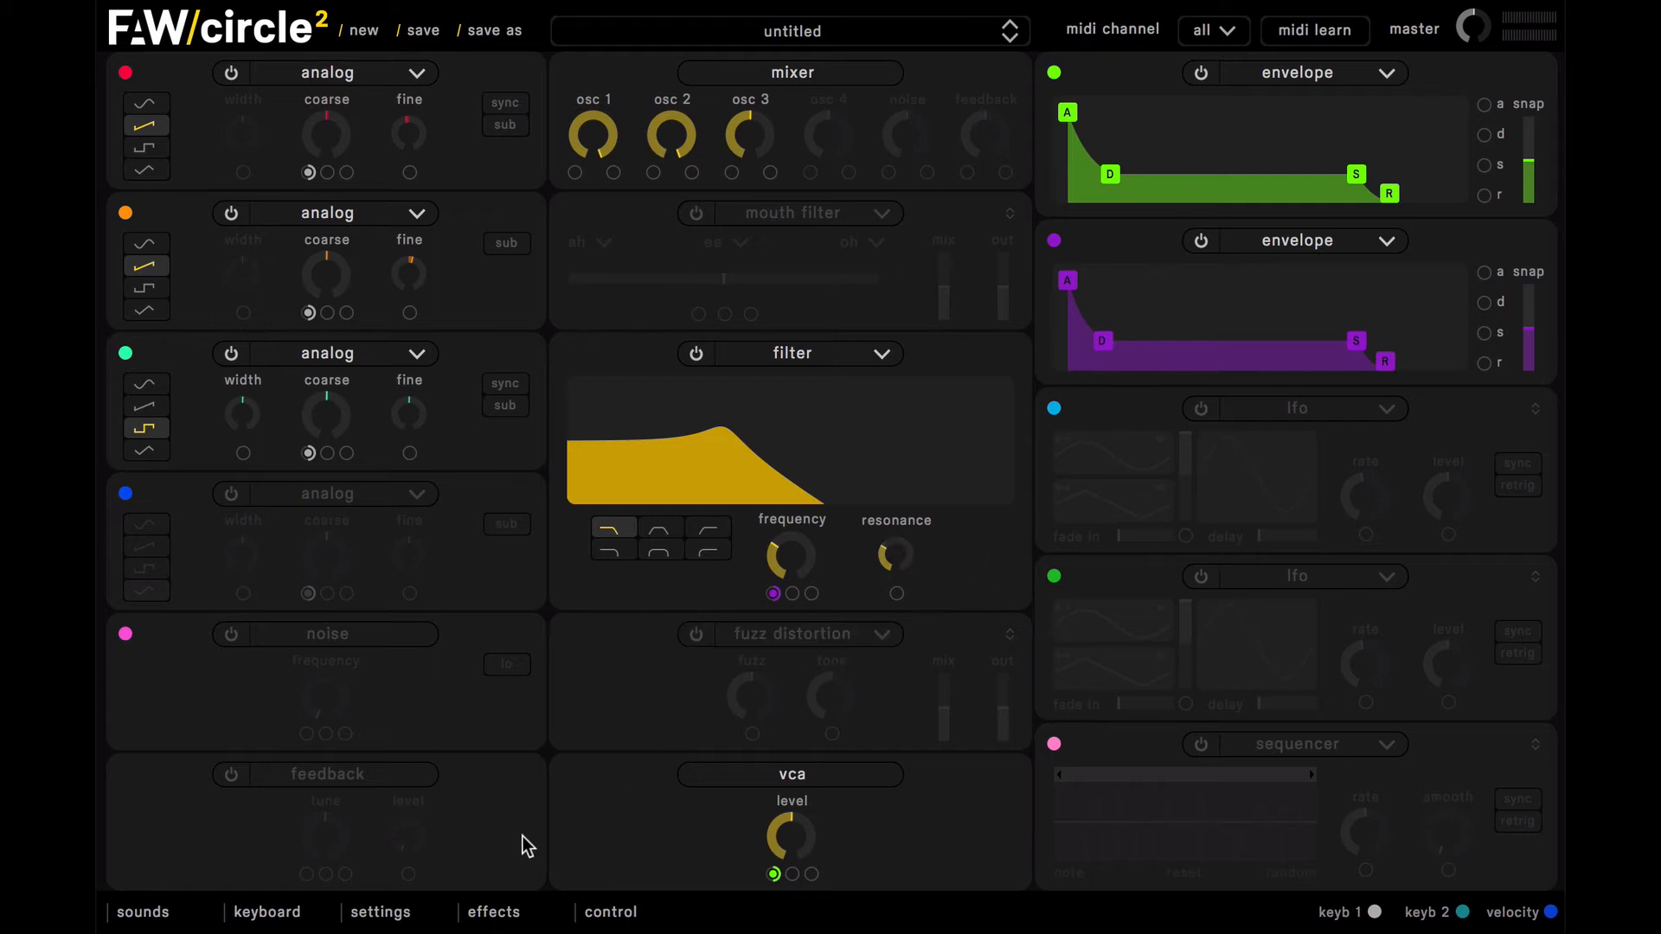
# Show the effects section, turn on the first effect slot and set it to ping pong echo
pyautogui.click(506, 904)
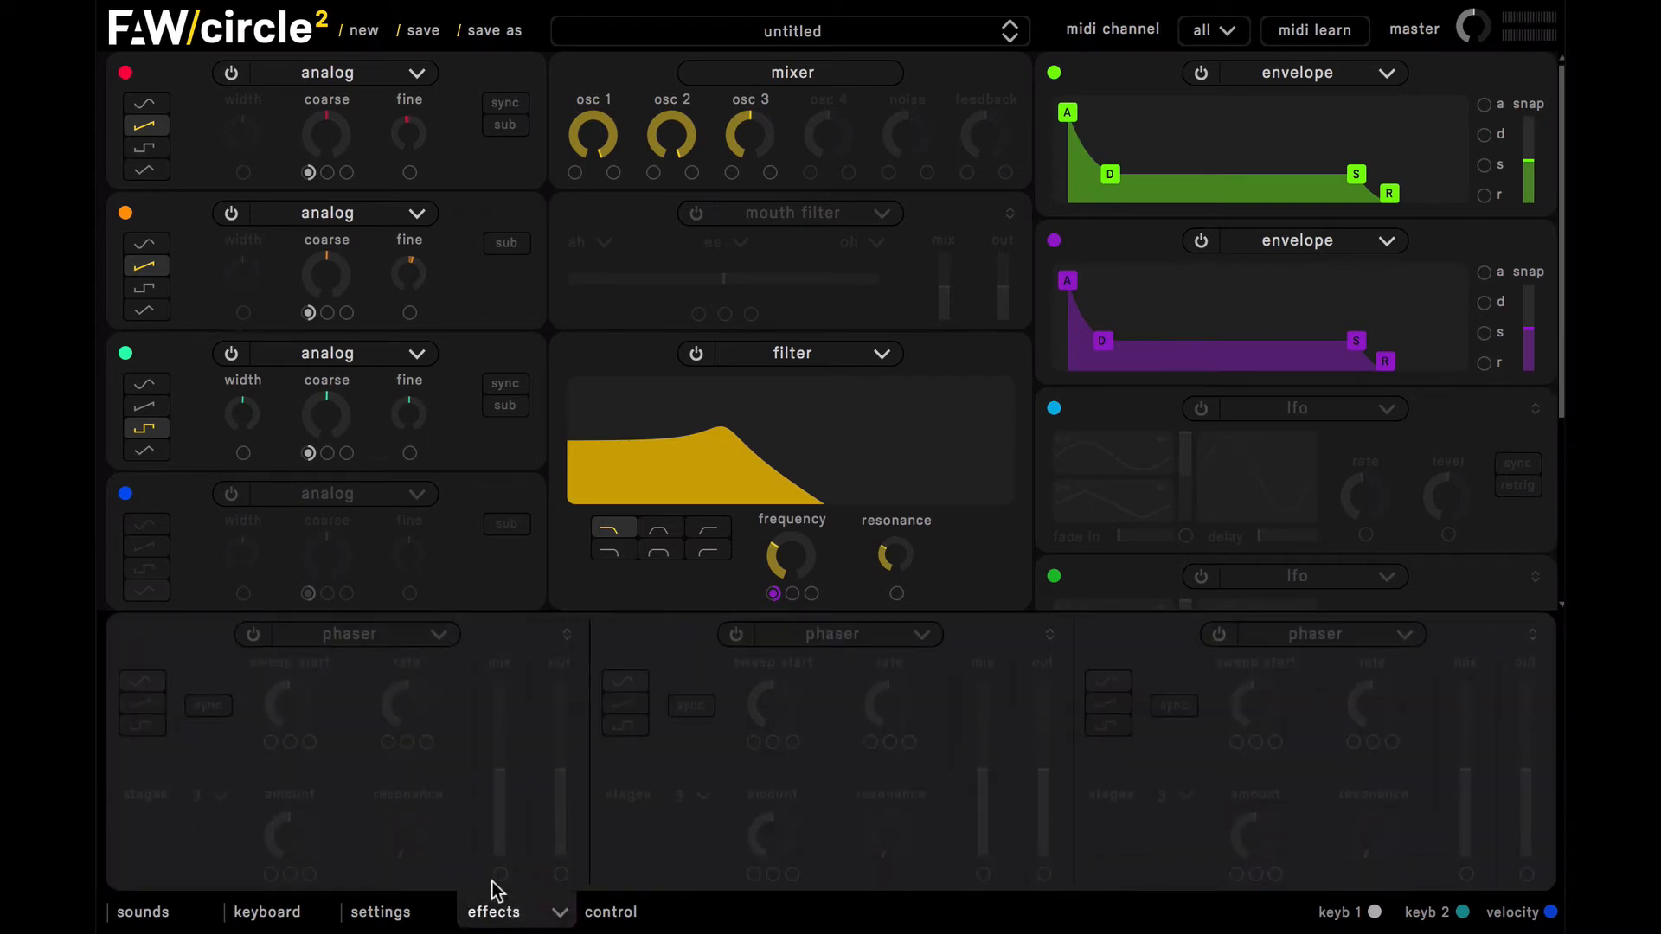
pyautogui.click(251, 637)
pyautogui.click(347, 634)
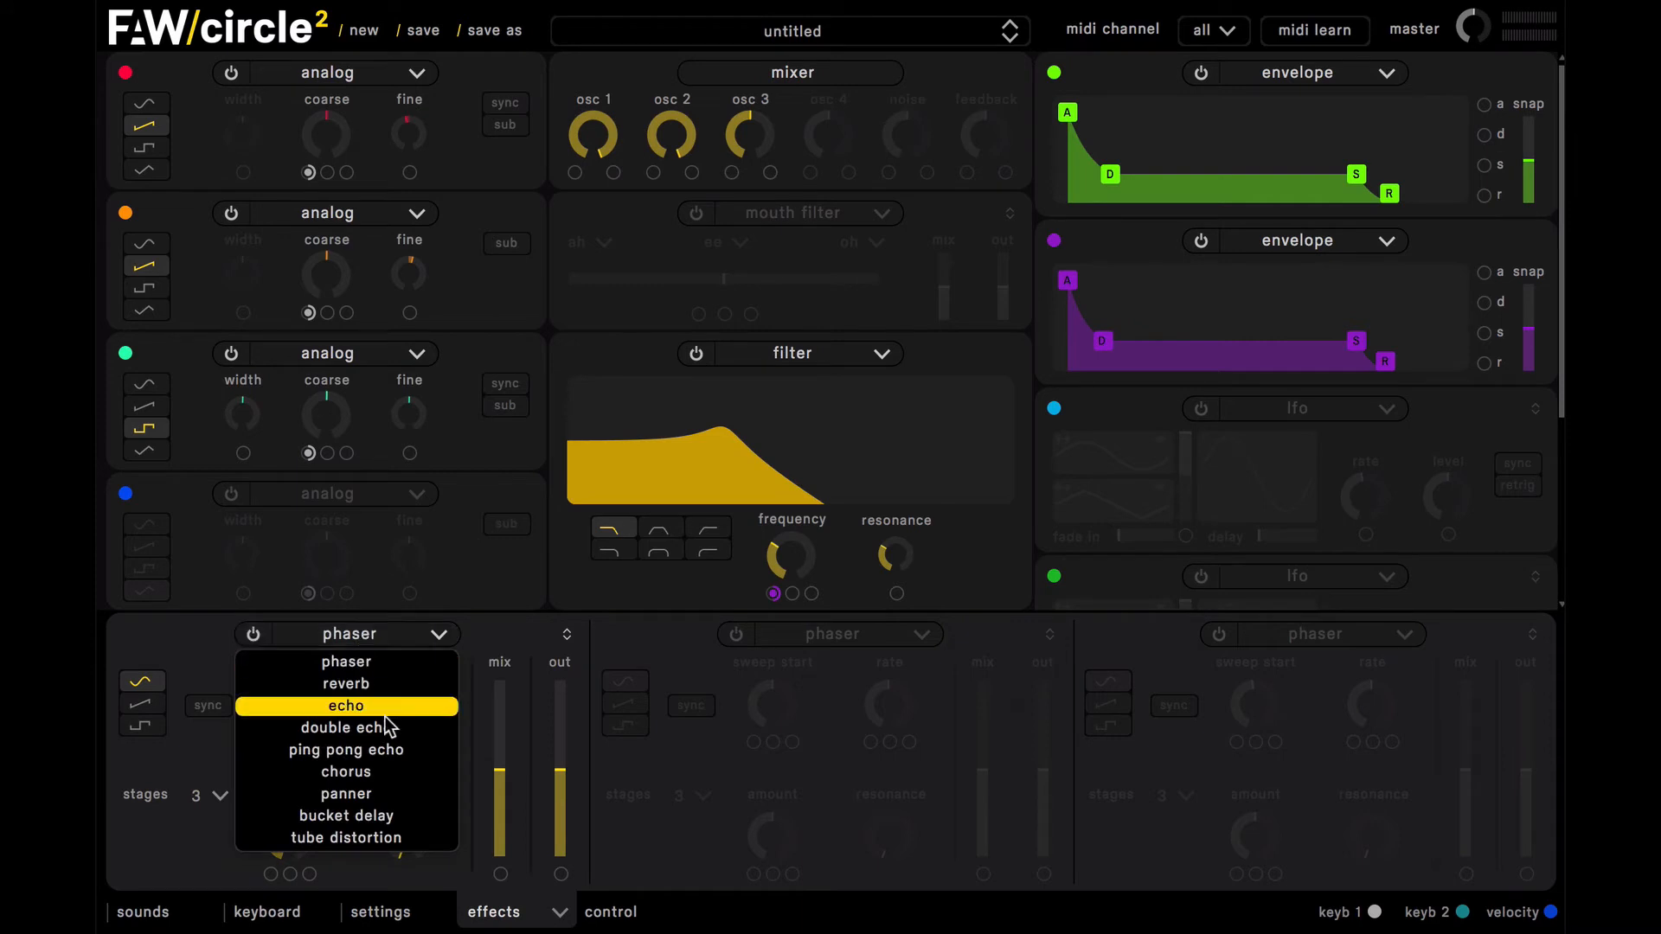
pyautogui.click(386, 750)
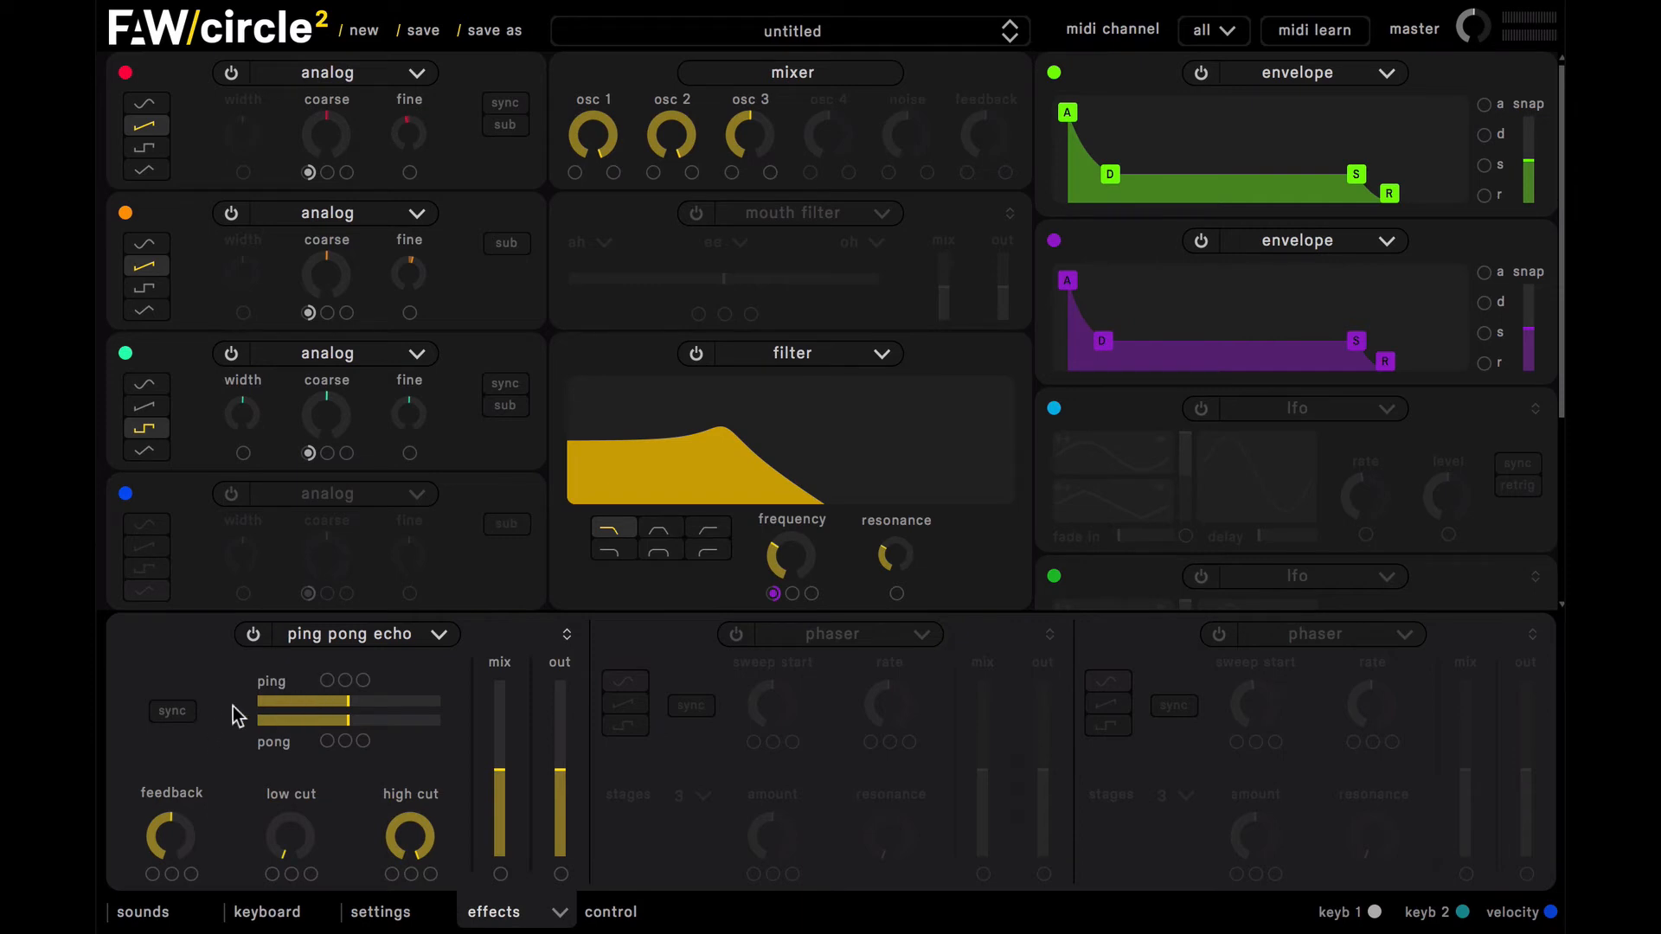
# Shorten the echo's ping and pong times, keeping ping shorter than pong, and turn on the echo's sync
pyautogui.click(301, 710)
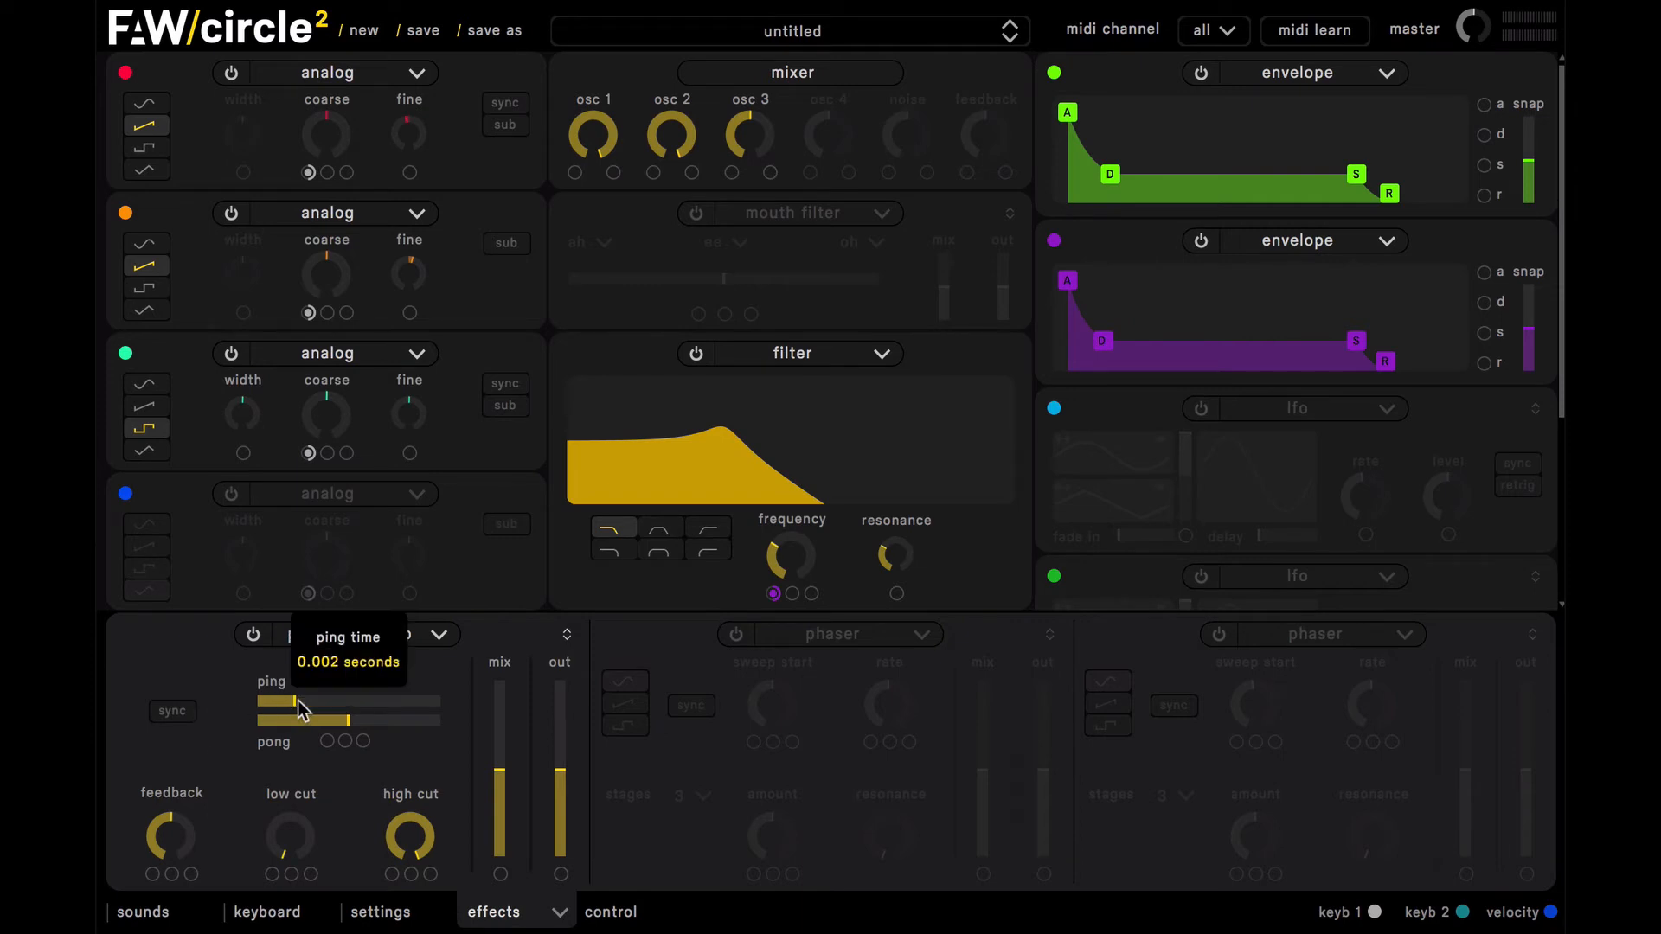
pyautogui.moveTo(300, 710)
pyautogui.mouseDown()
pyautogui.moveTo(331, 723)
pyautogui.moveTo(311, 726)
pyautogui.mouseUp()
pyautogui.click(344, 720)
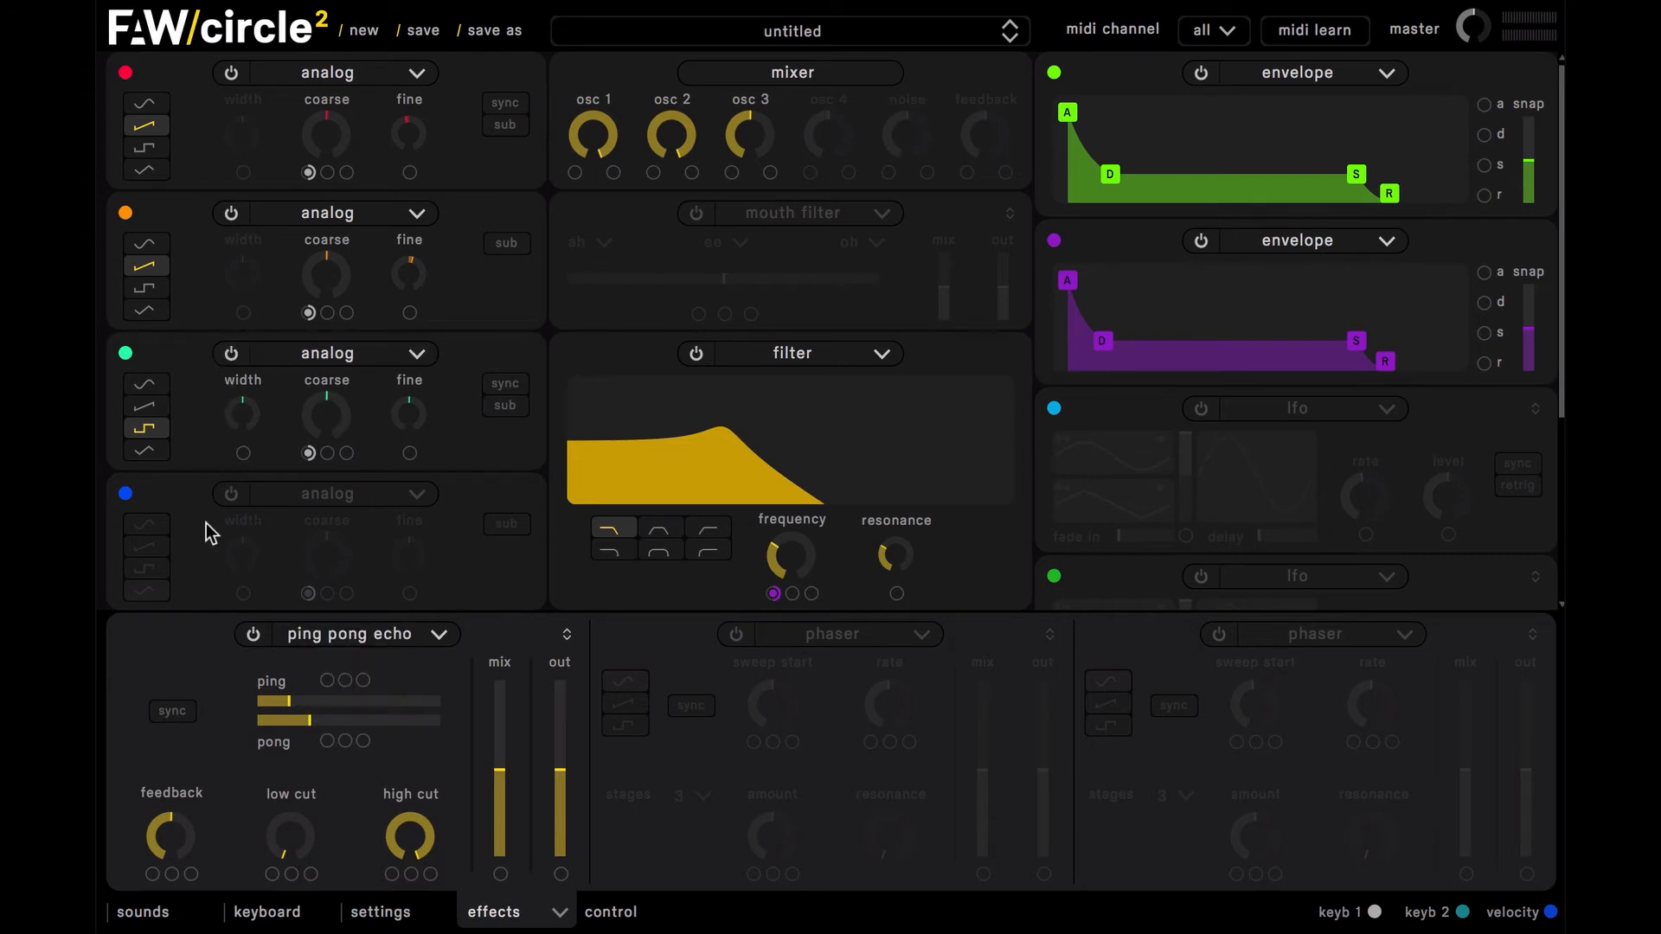
pyautogui.click(181, 710)
pyautogui.moveTo(289, 702)
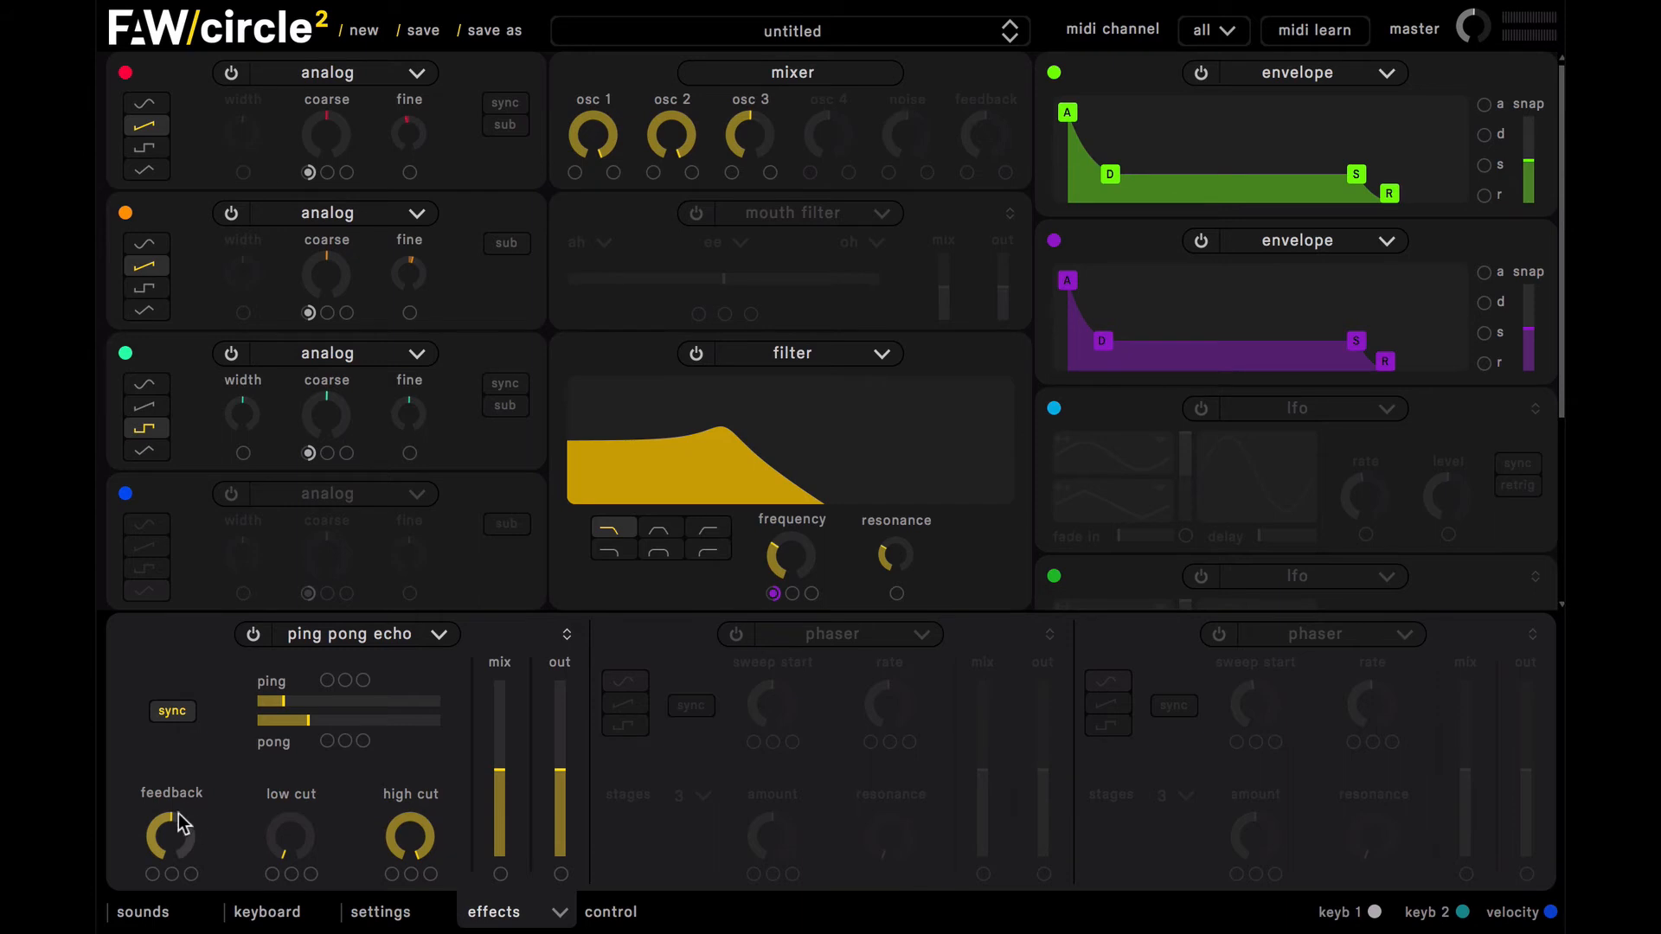
# Reduce the echo's feedback to about 0.080, raise its low cut to under halfway, and lower its mix to about a third
pyautogui.moveTo(175, 829)
pyautogui.moveTo(175, 829); pyautogui.dragTo(182, 933)
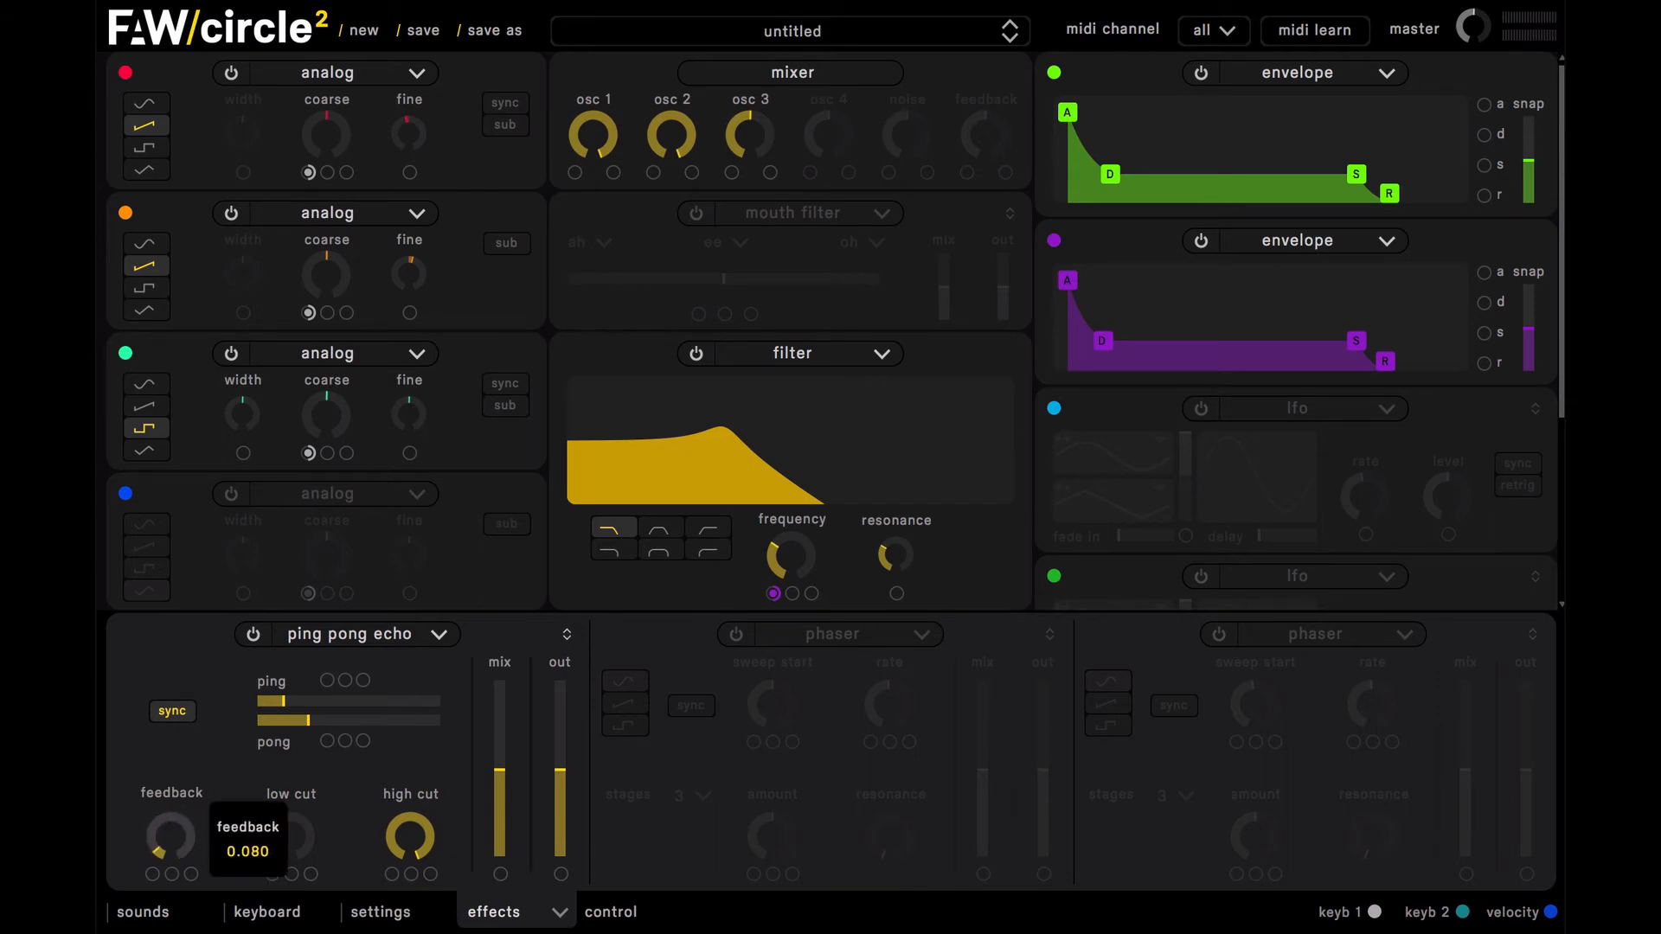
pyautogui.moveTo(280, 843); pyautogui.dragTo(147, 705)
pyautogui.moveTo(504, 805)
pyautogui.mouseDown()
pyautogui.moveTo(502, 826)
pyautogui.moveTo(501, 802)
pyautogui.mouseUp()
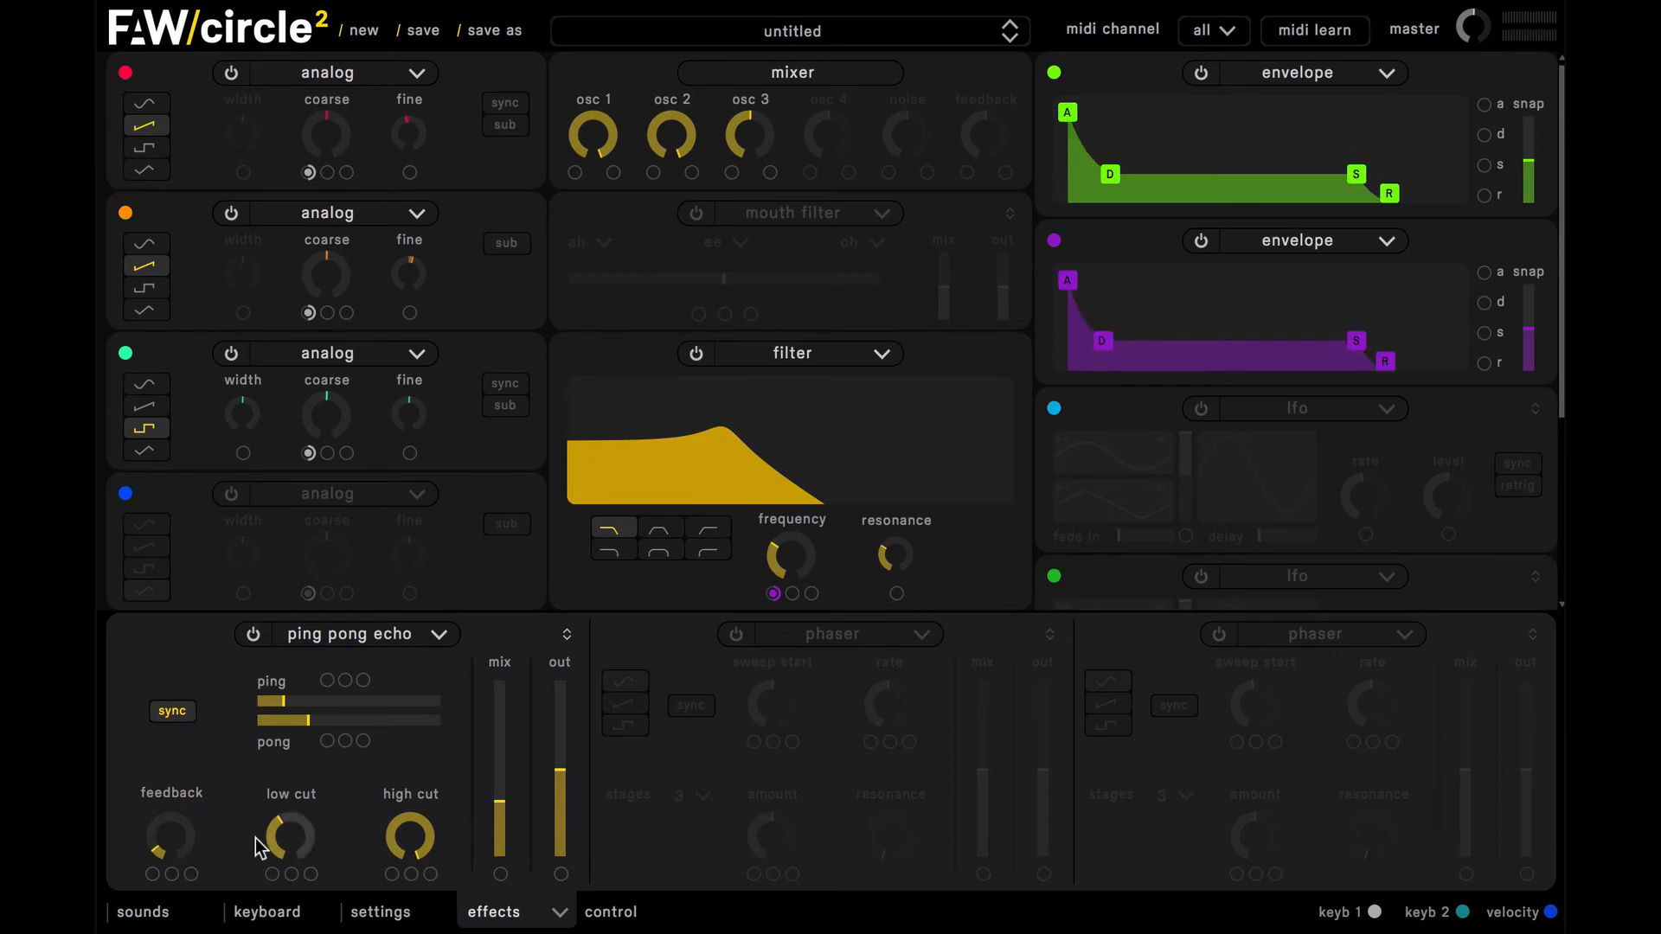
pyautogui.moveTo(177, 850)
pyautogui.scroll(-1, 177, 851)
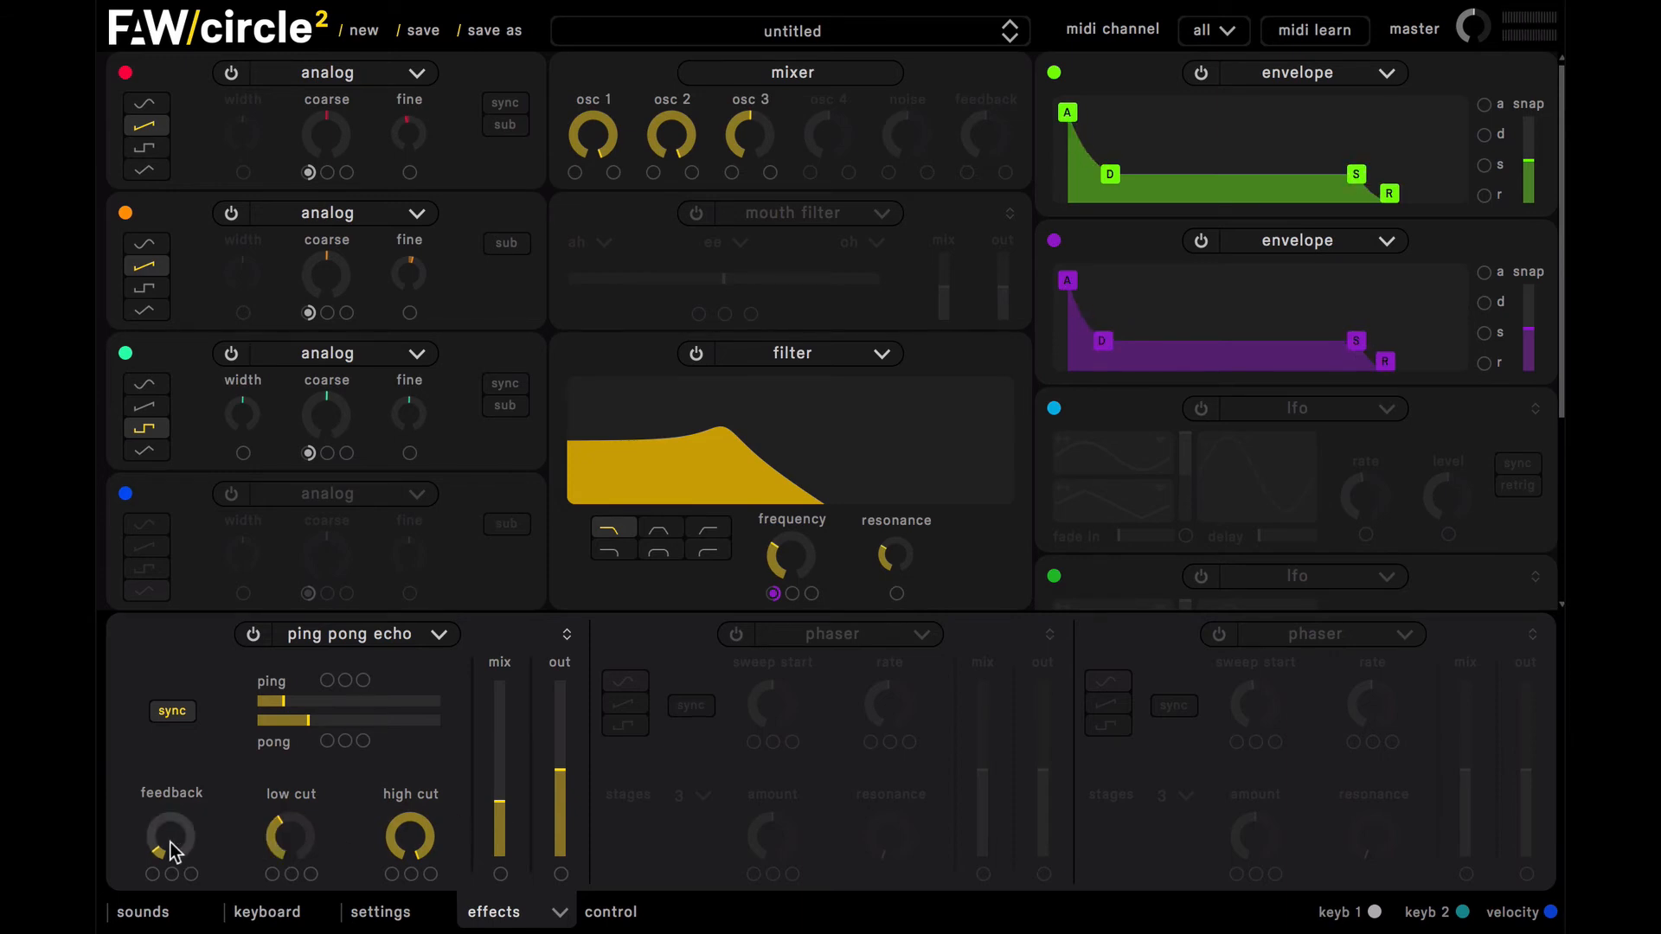
# Turn on the second effect slot and change it from phaser to reverb
pyautogui.click(737, 636)
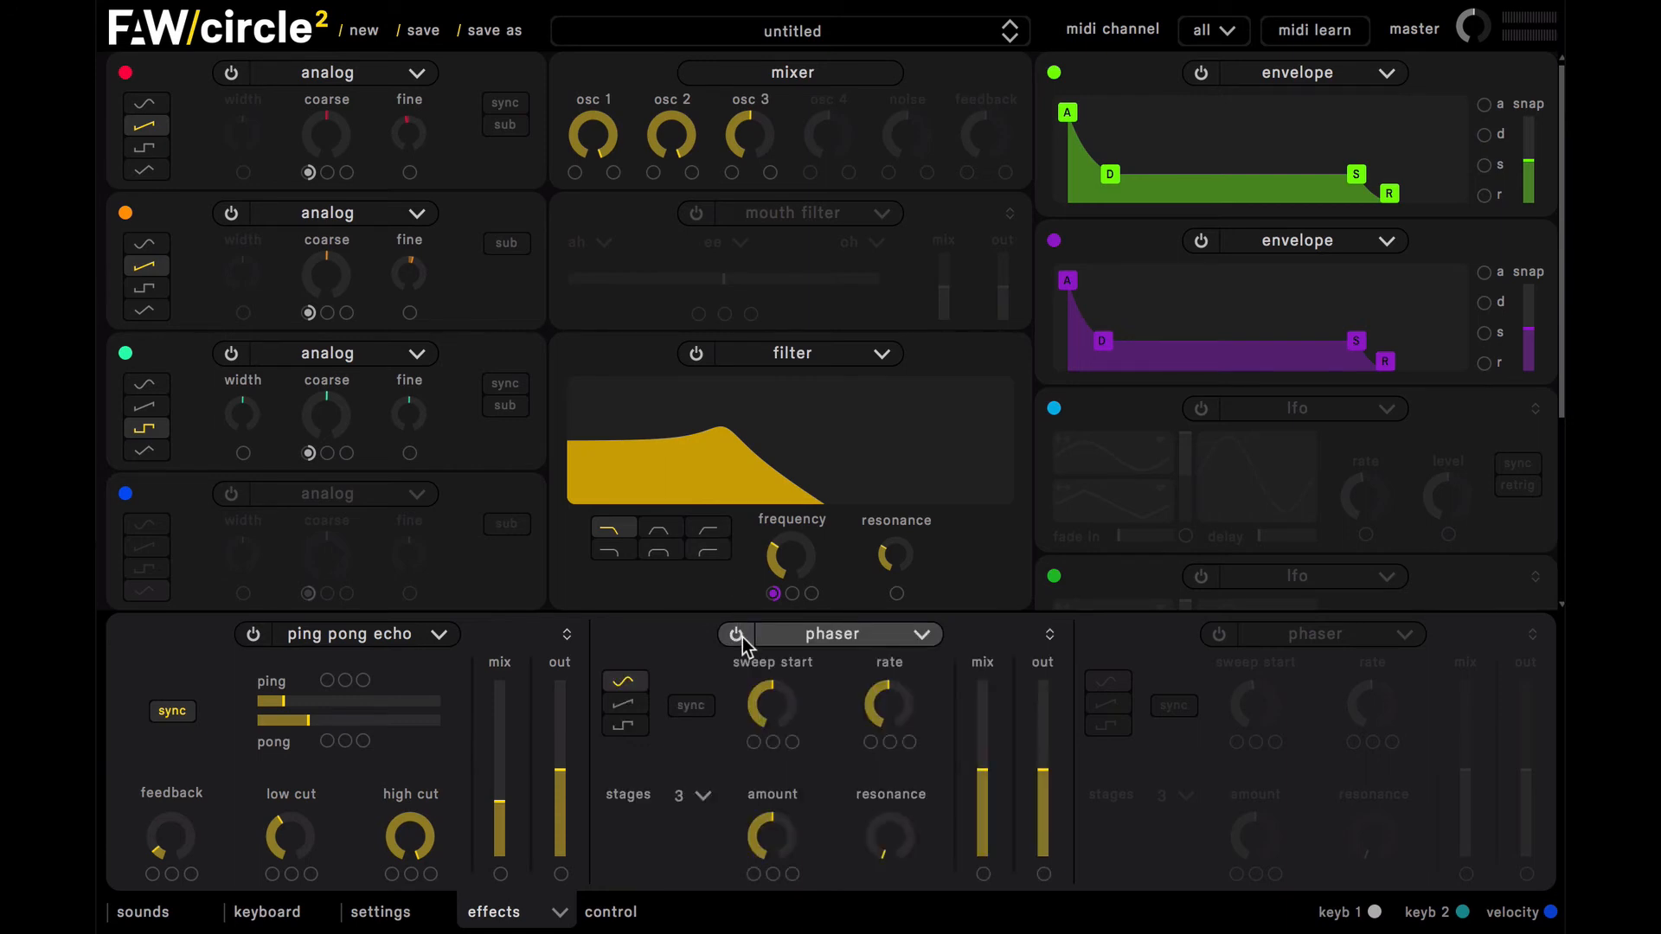
pyautogui.click(843, 640)
pyautogui.click(846, 686)
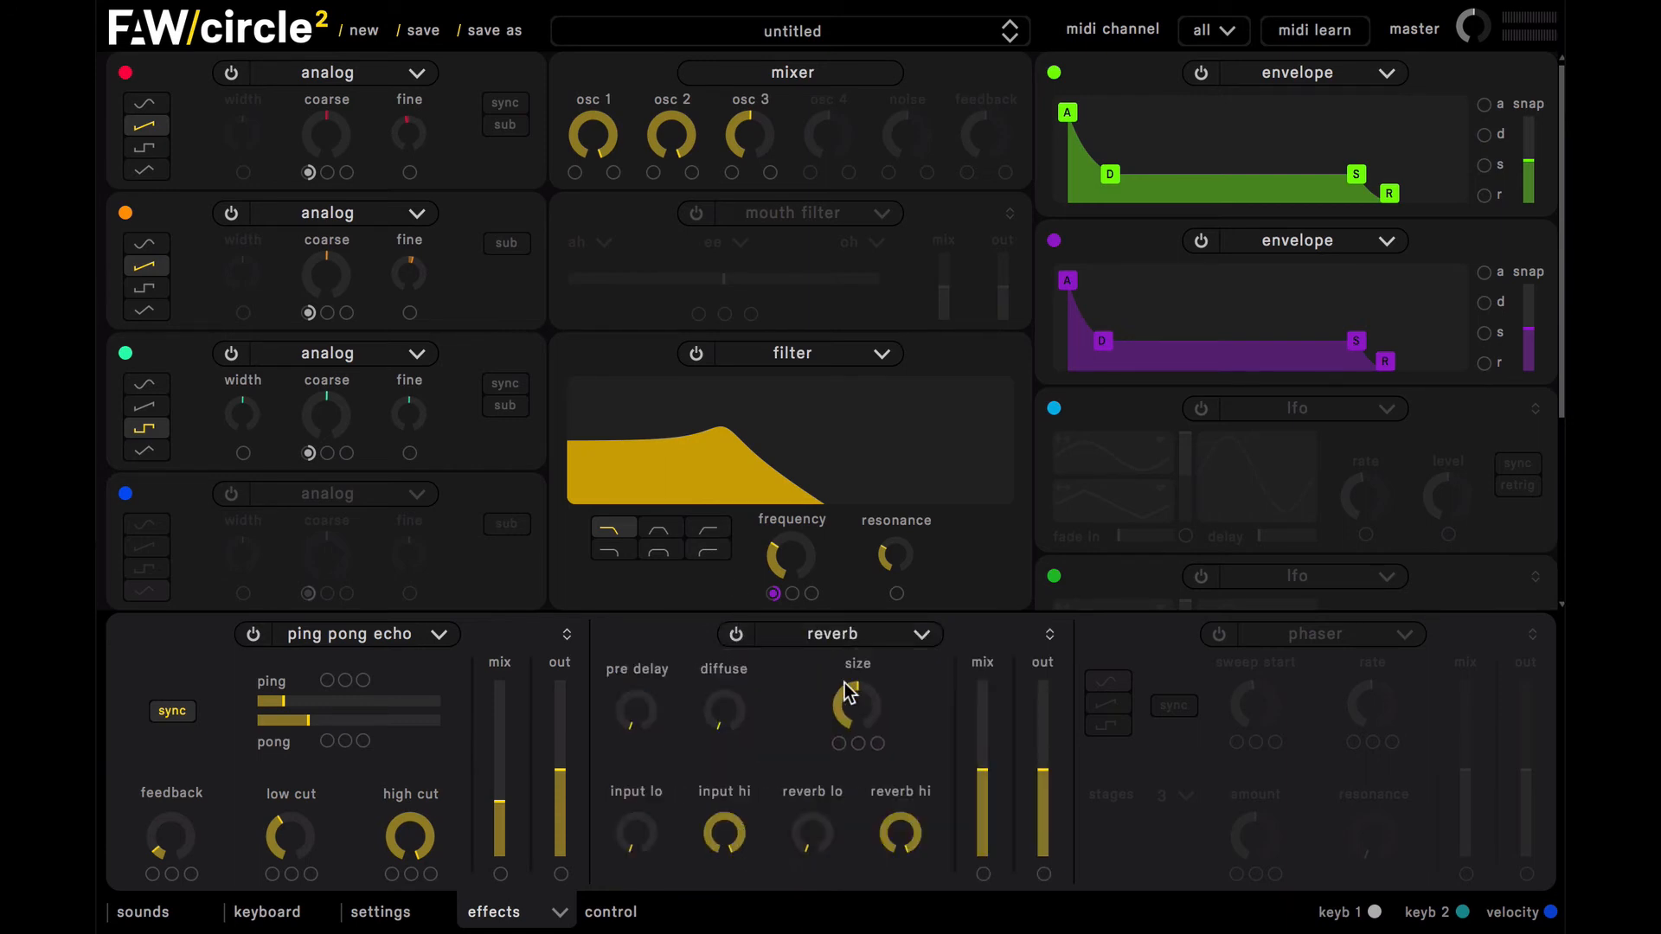
# Load the "small" reverb preset and reduce the reverb's size a little further
pyautogui.click(1049, 636)
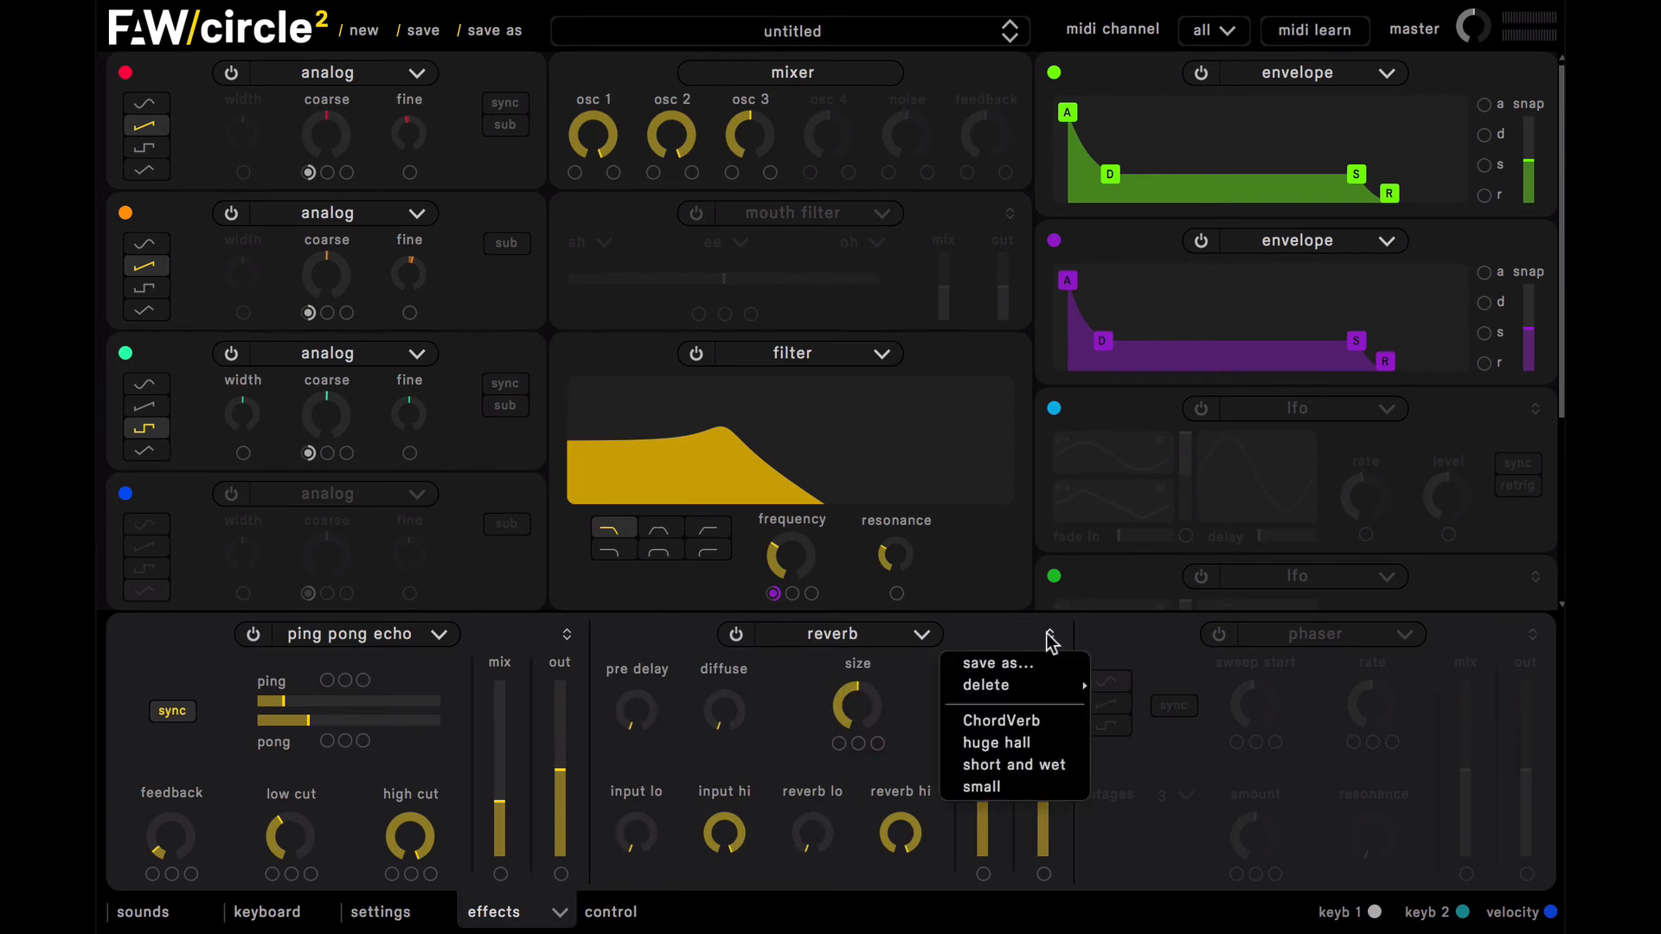
pyautogui.click(1050, 636)
pyautogui.click(1050, 636)
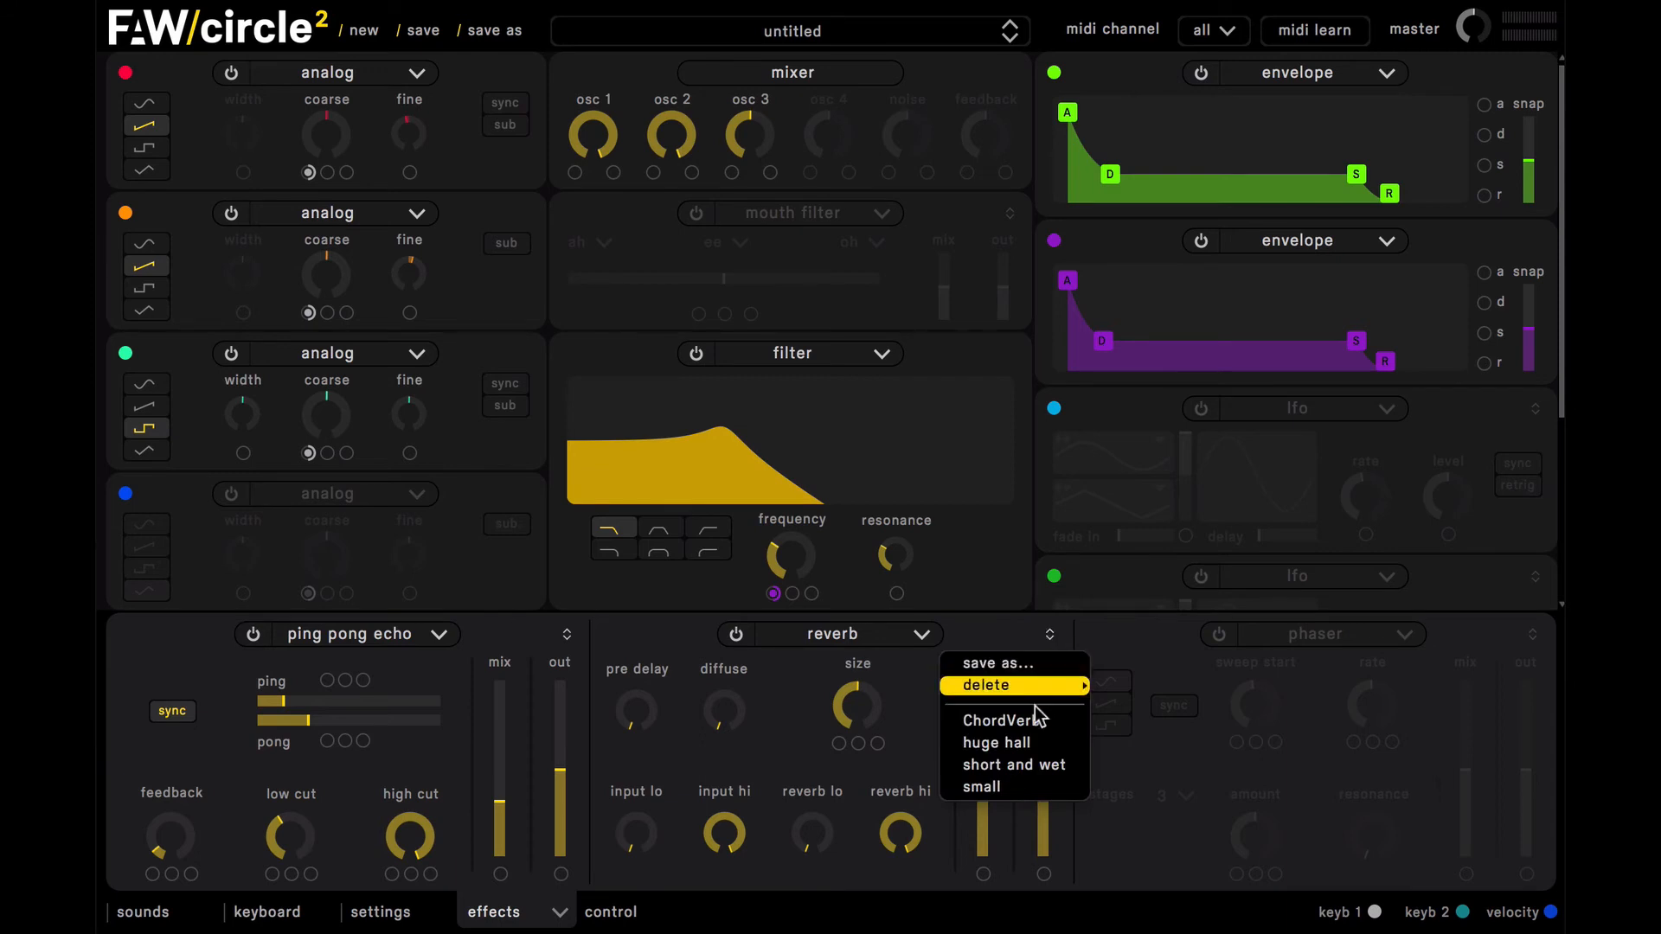
pyautogui.click(1026, 786)
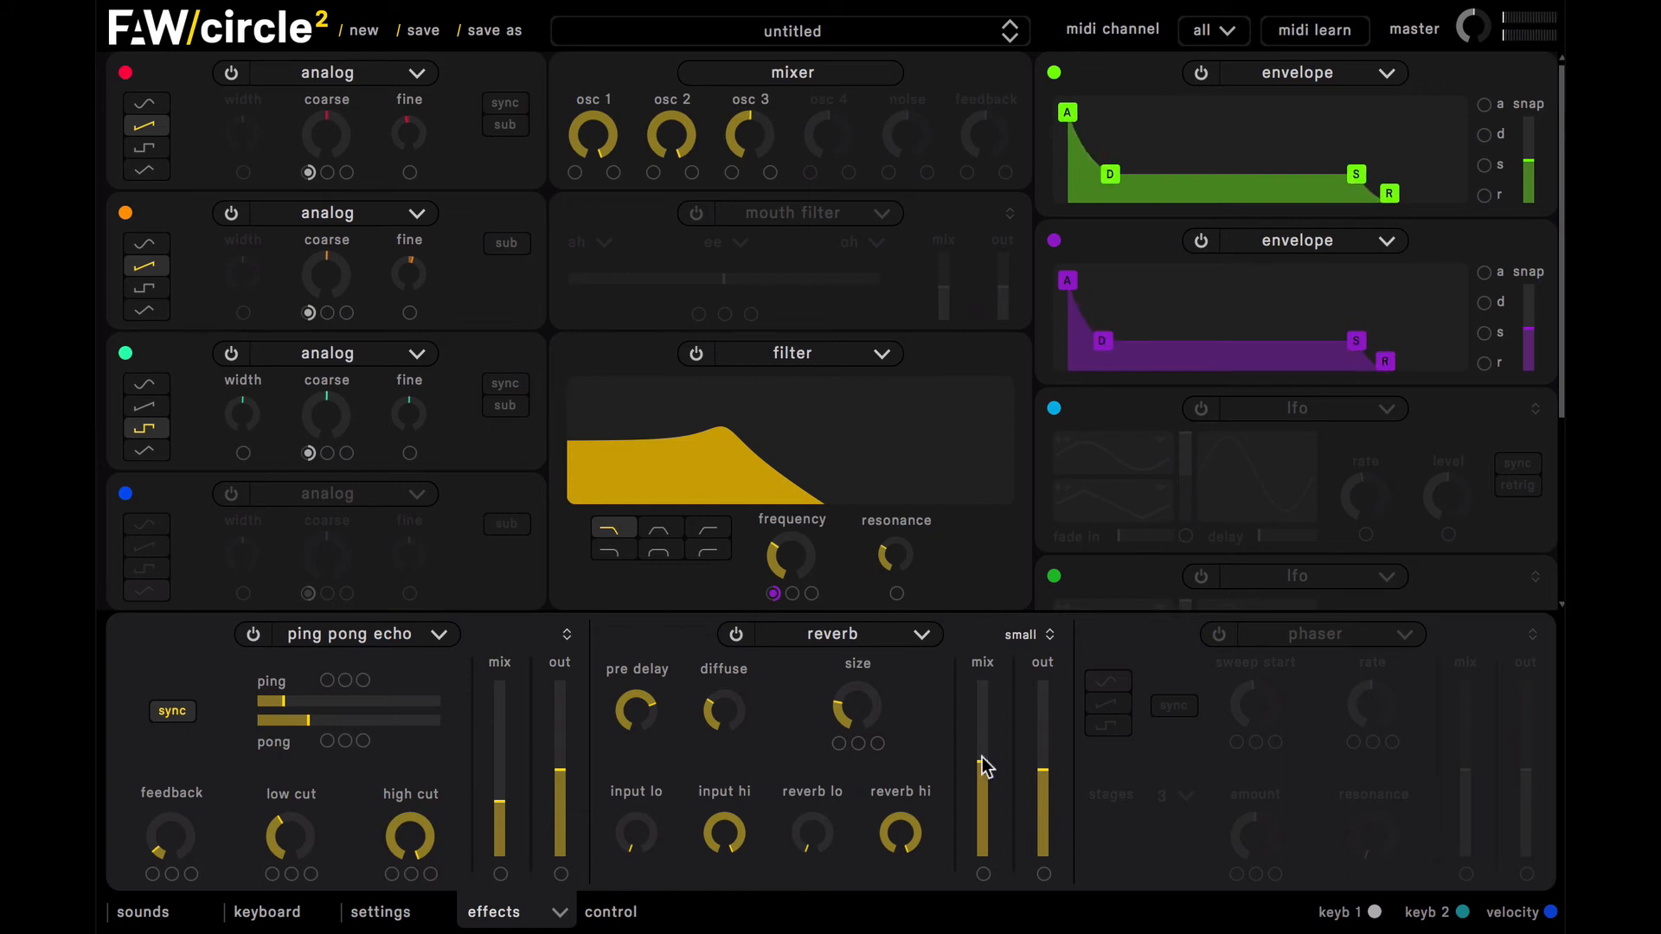
pyautogui.moveTo(854, 711)
pyautogui.moveTo(854, 711); pyautogui.dragTo(862, 749)
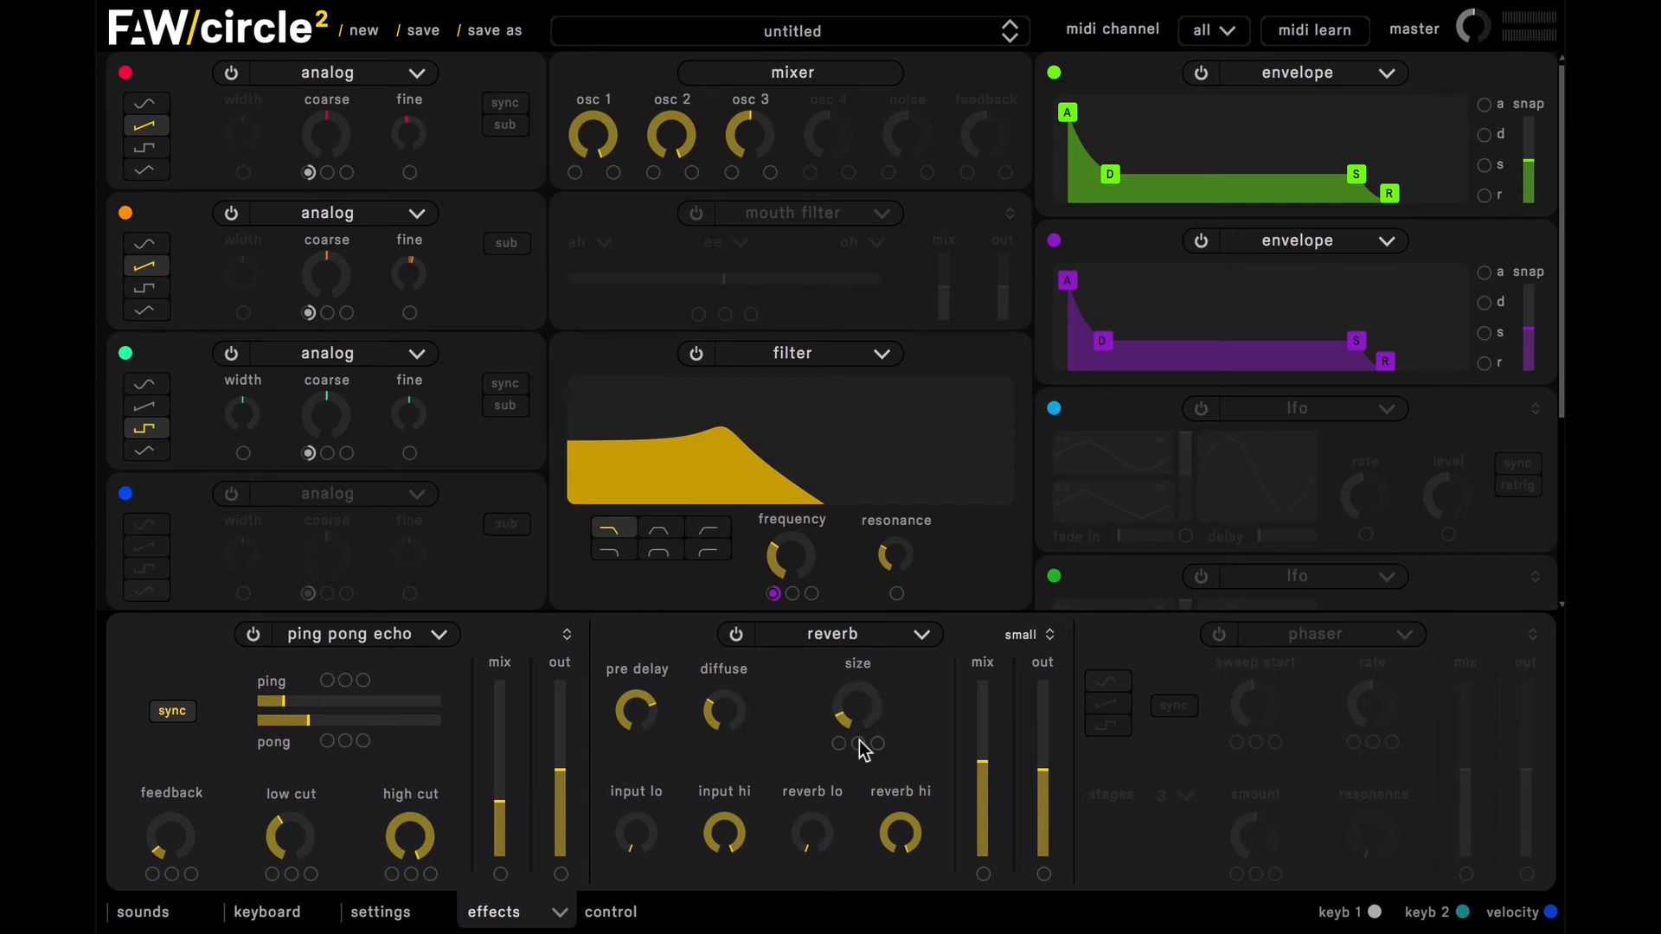
# Lower the reverb's mix to just under a third and raise its output volume to 57%
pyautogui.click(987, 790)
pyautogui.click(1044, 759)
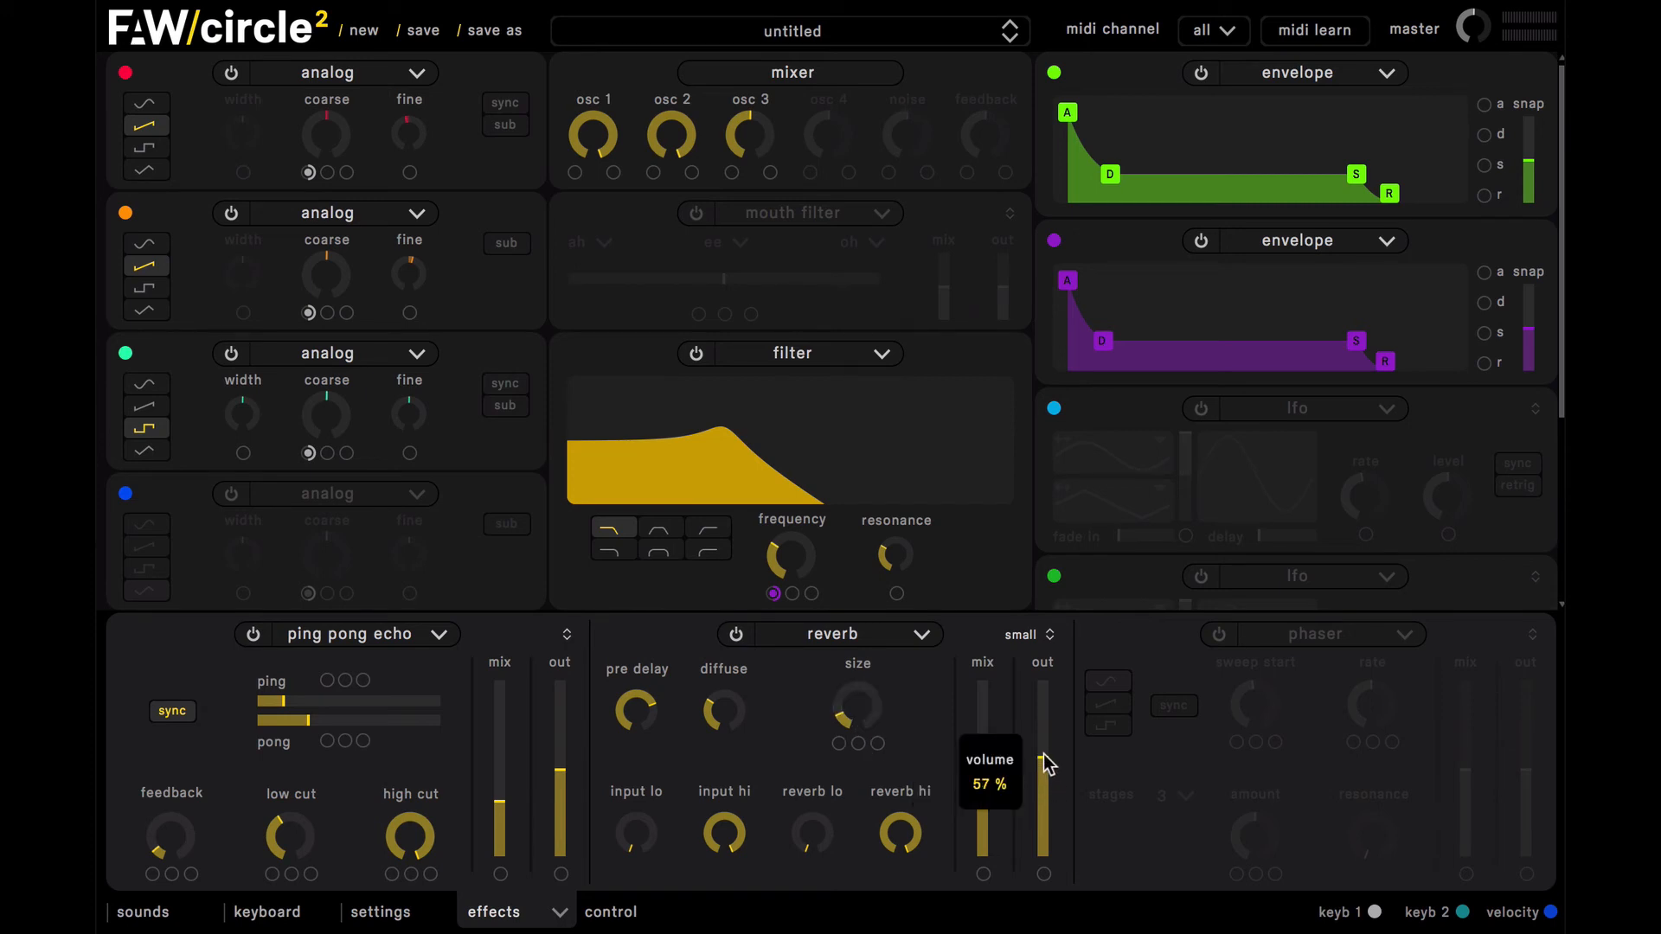
pyautogui.click(984, 809)
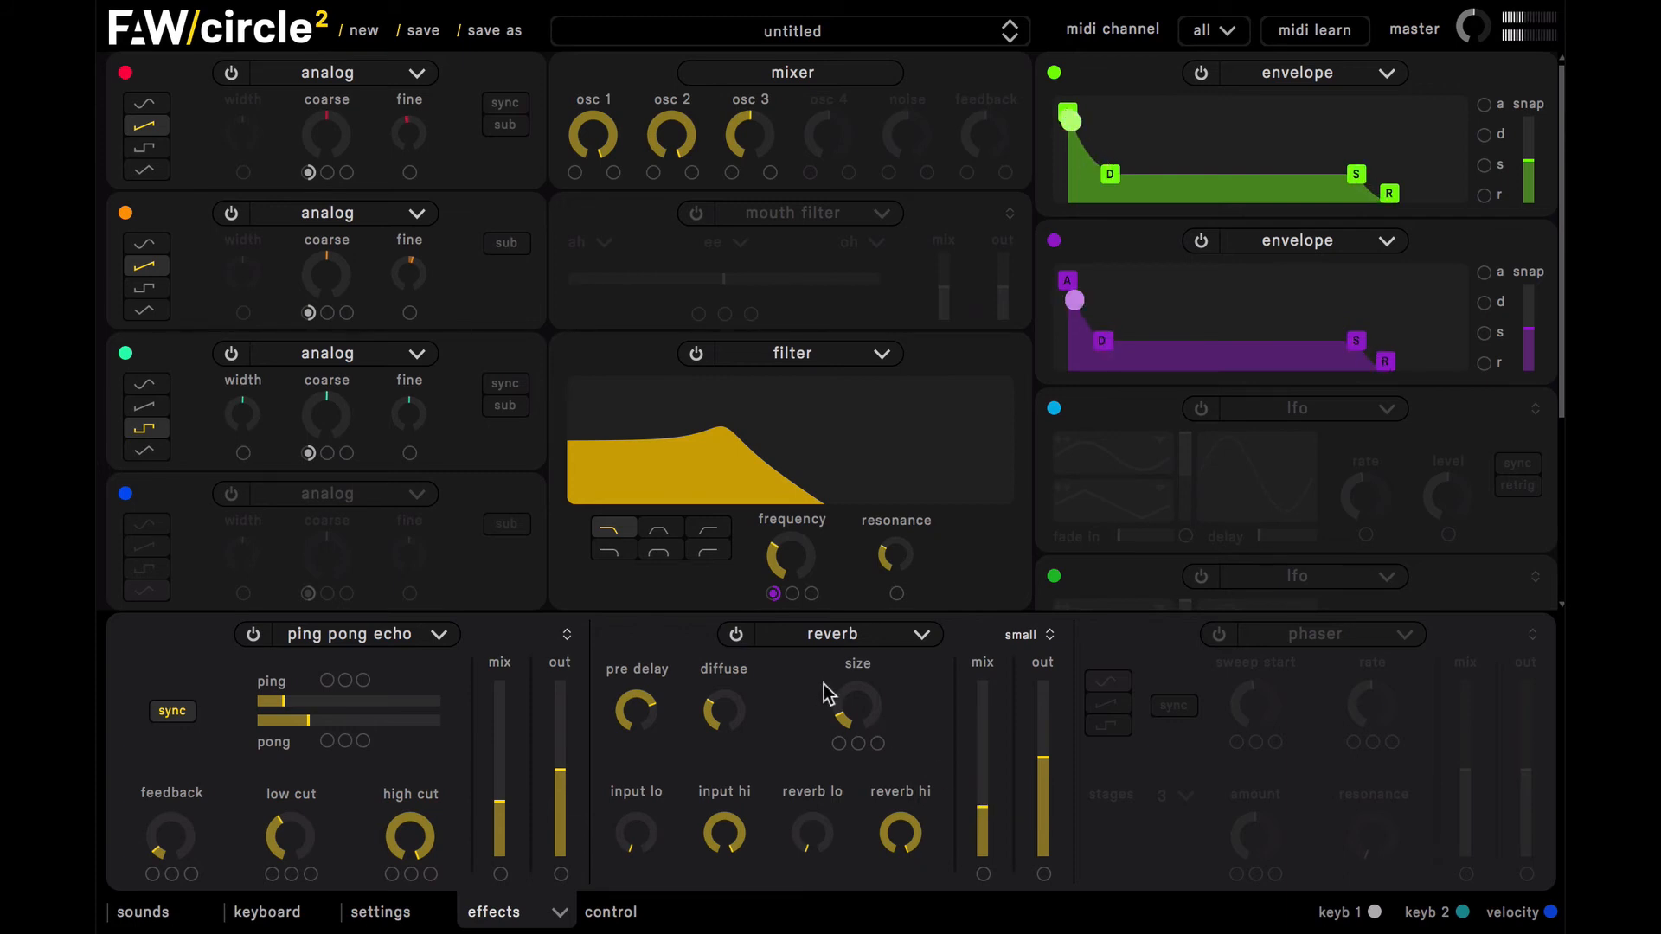
pyautogui.moveTo(854, 715)
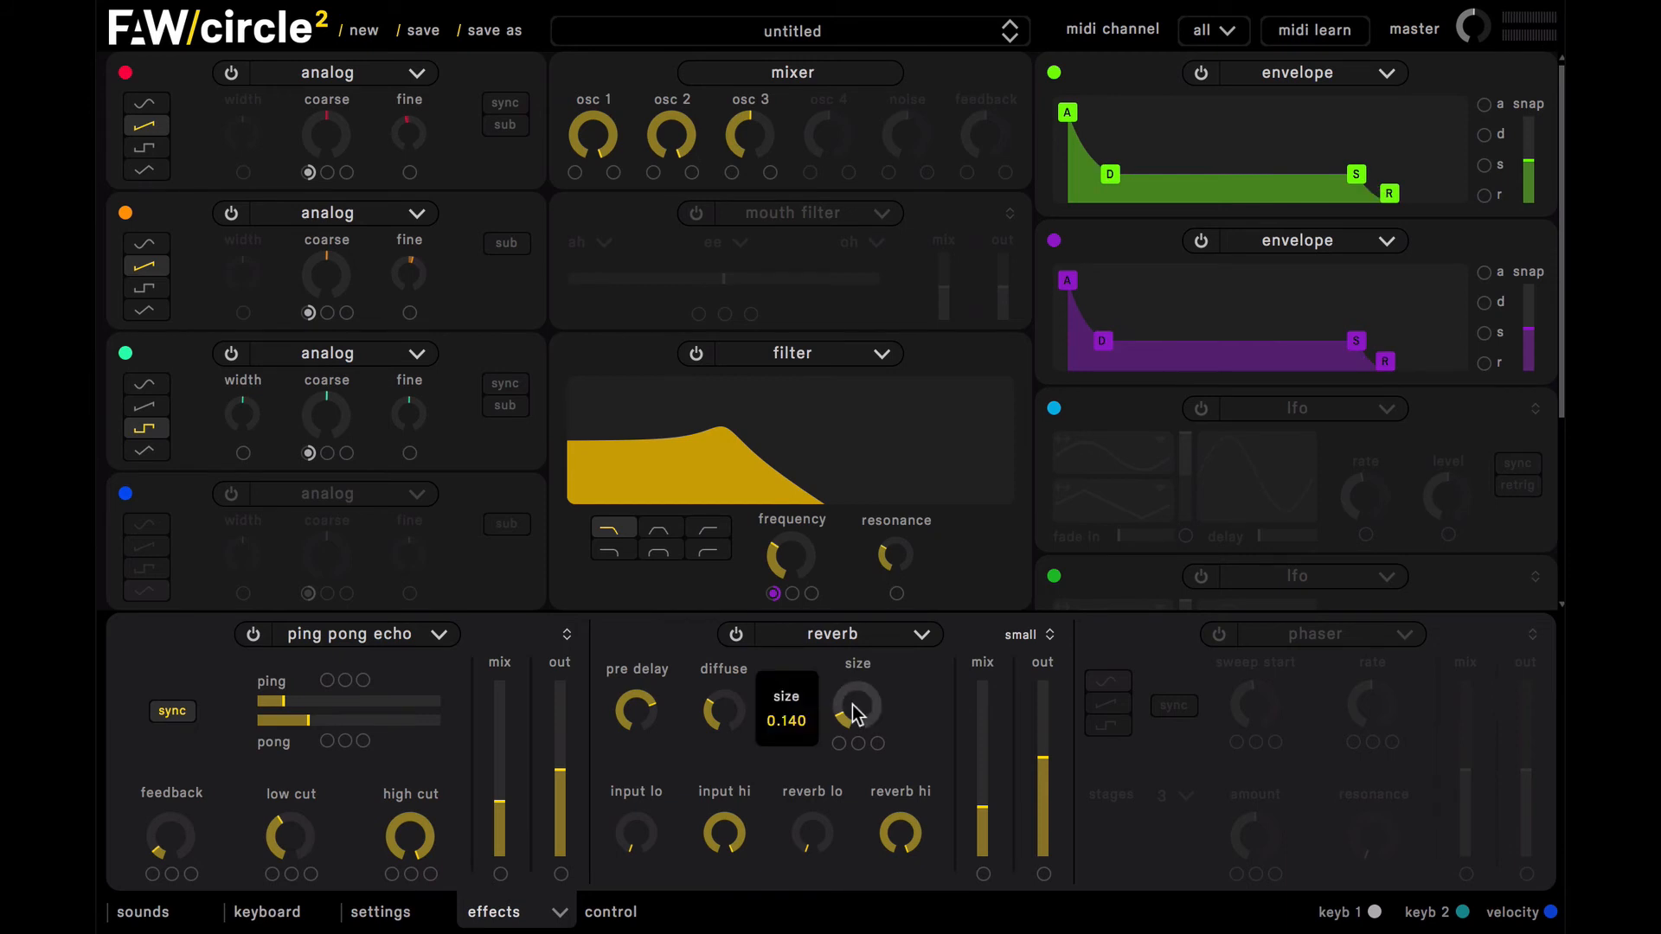
pyautogui.scroll(1, 856, 713)
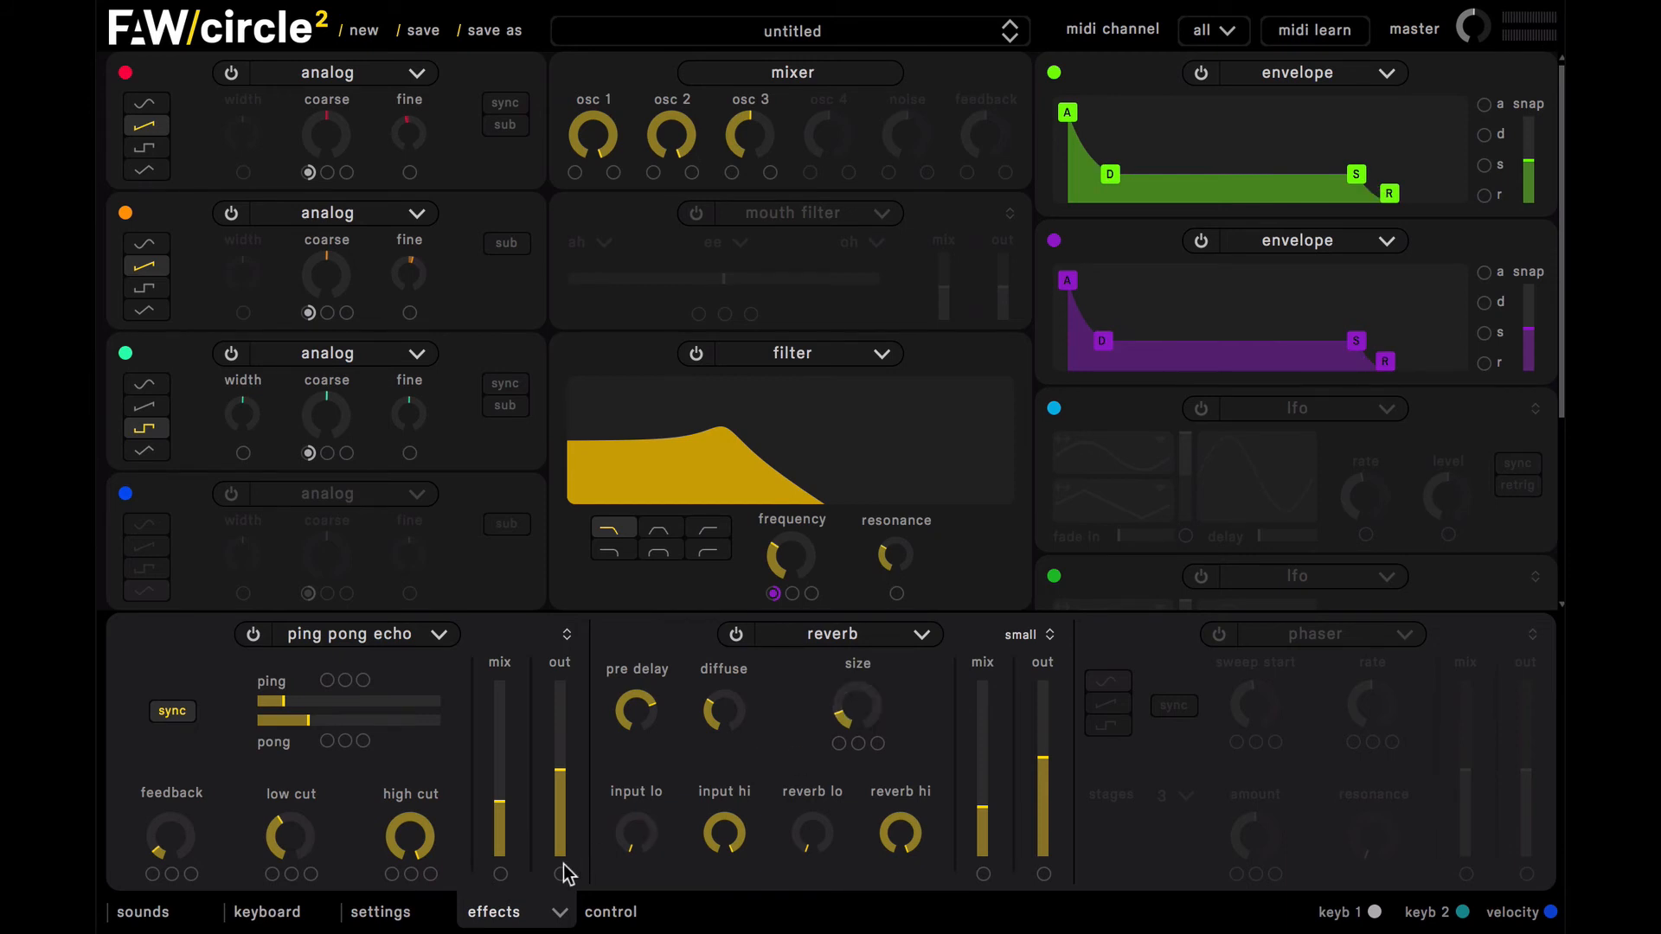
pyautogui.click(531, 906)
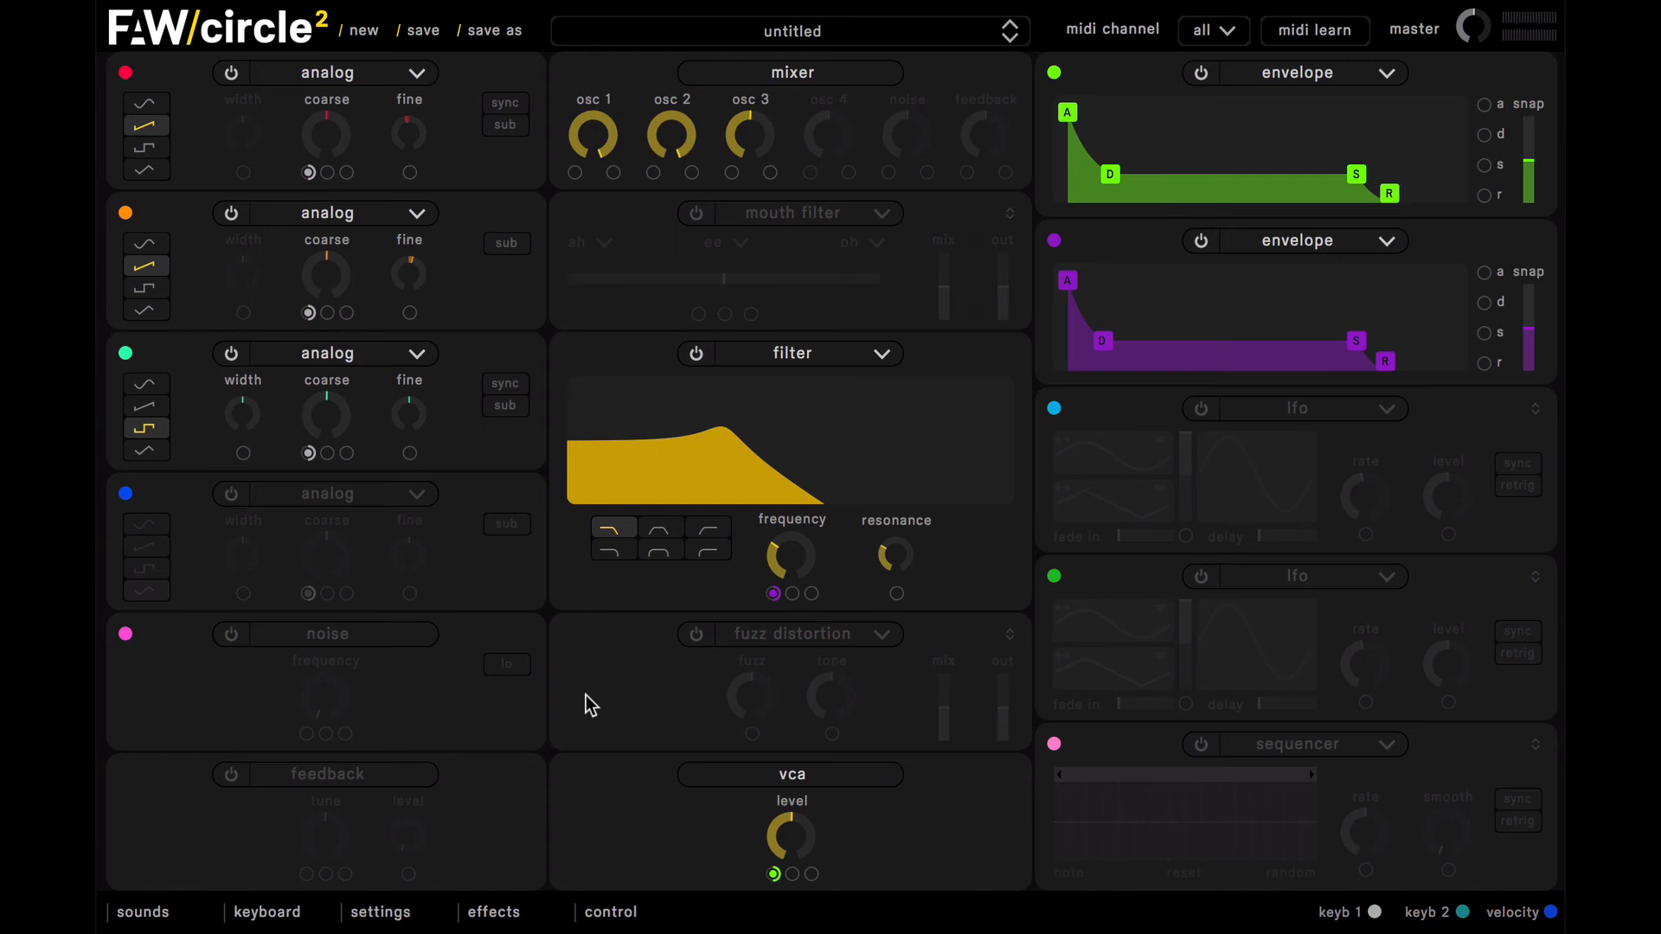
# Make the patch monophonic by setting polyphony to 1, and switch on legato in the voicing settings
pyautogui.click(415, 913)
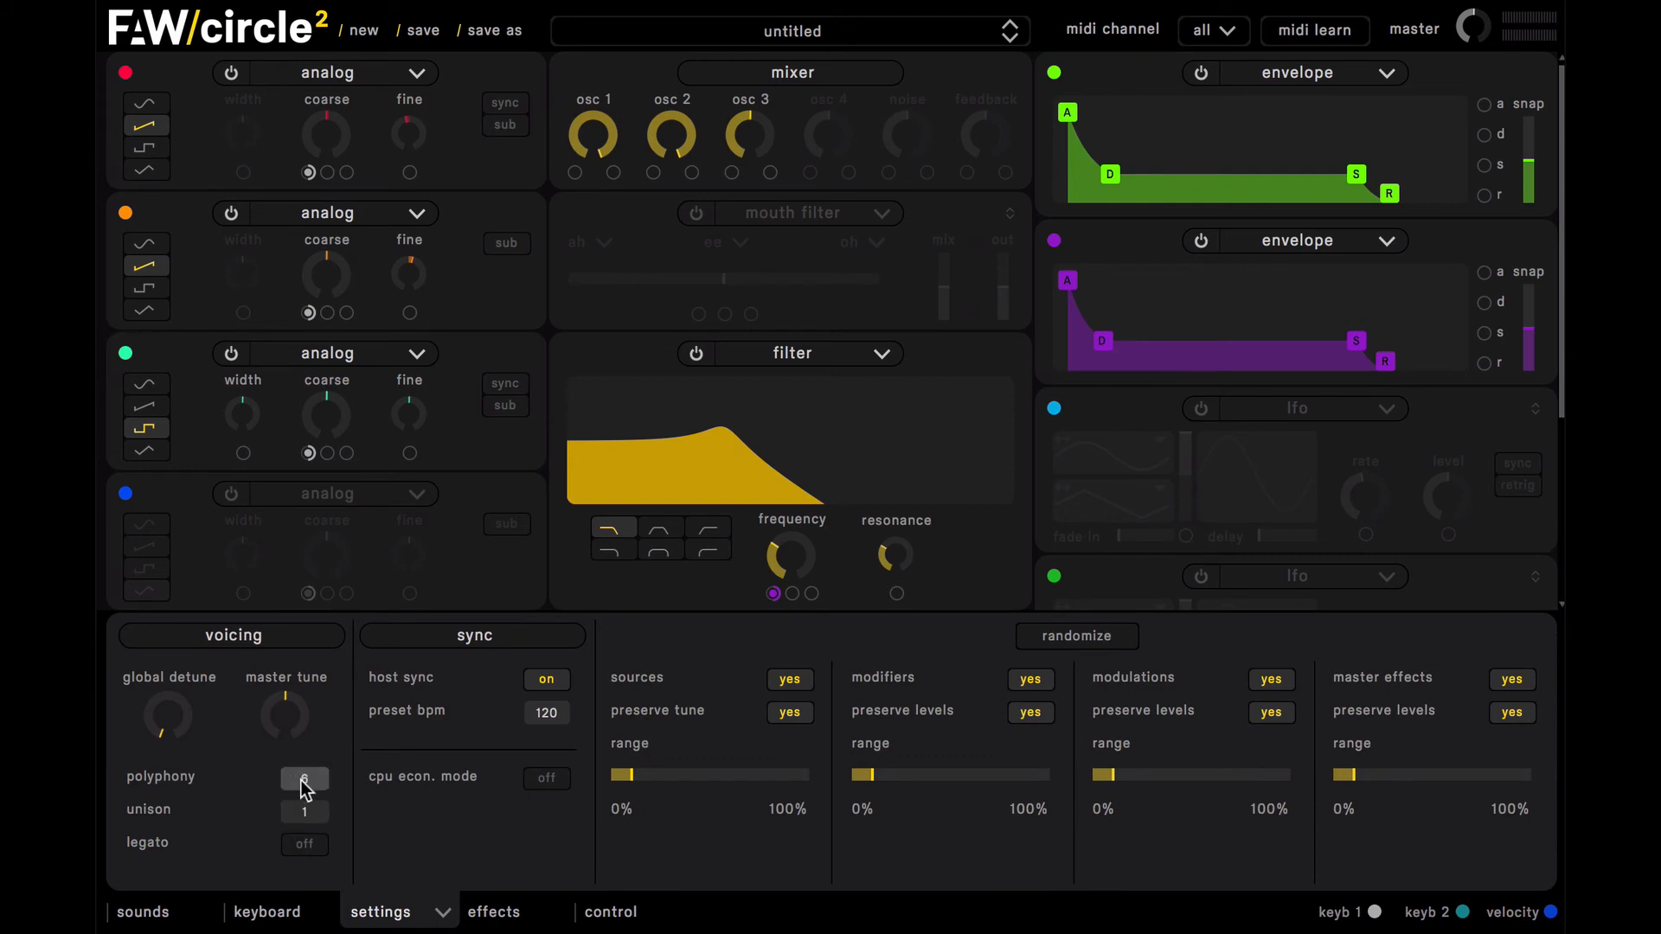
pyautogui.moveTo(304, 779); pyautogui.dragTo(308, 872)
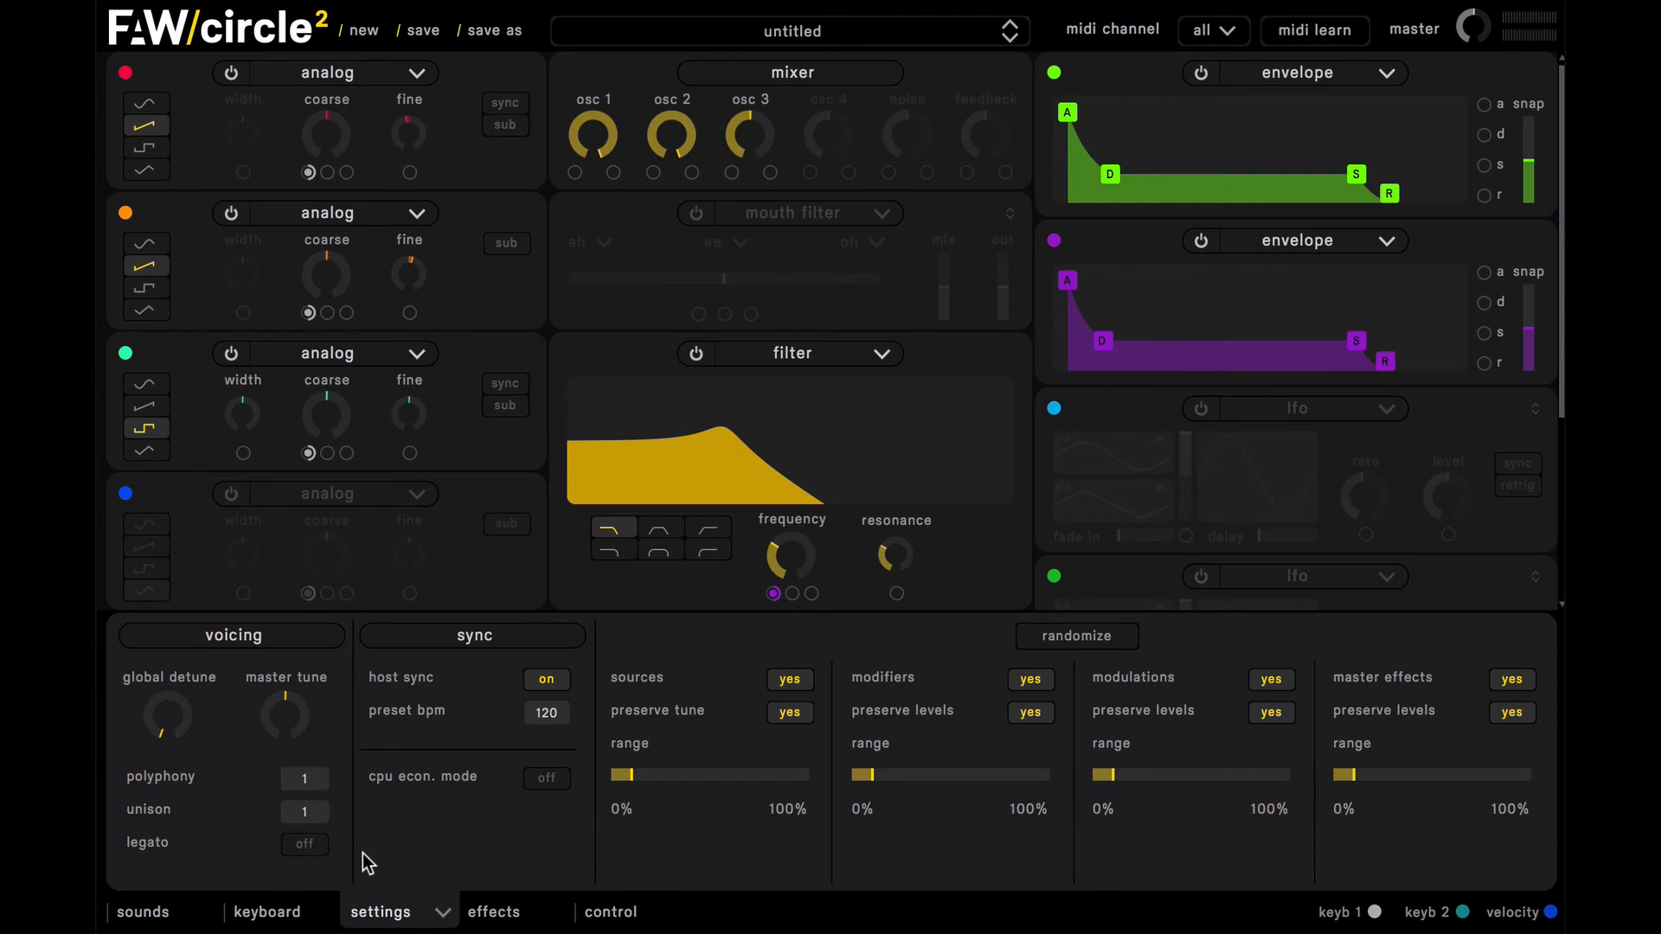
pyautogui.click(305, 845)
pyautogui.click(434, 919)
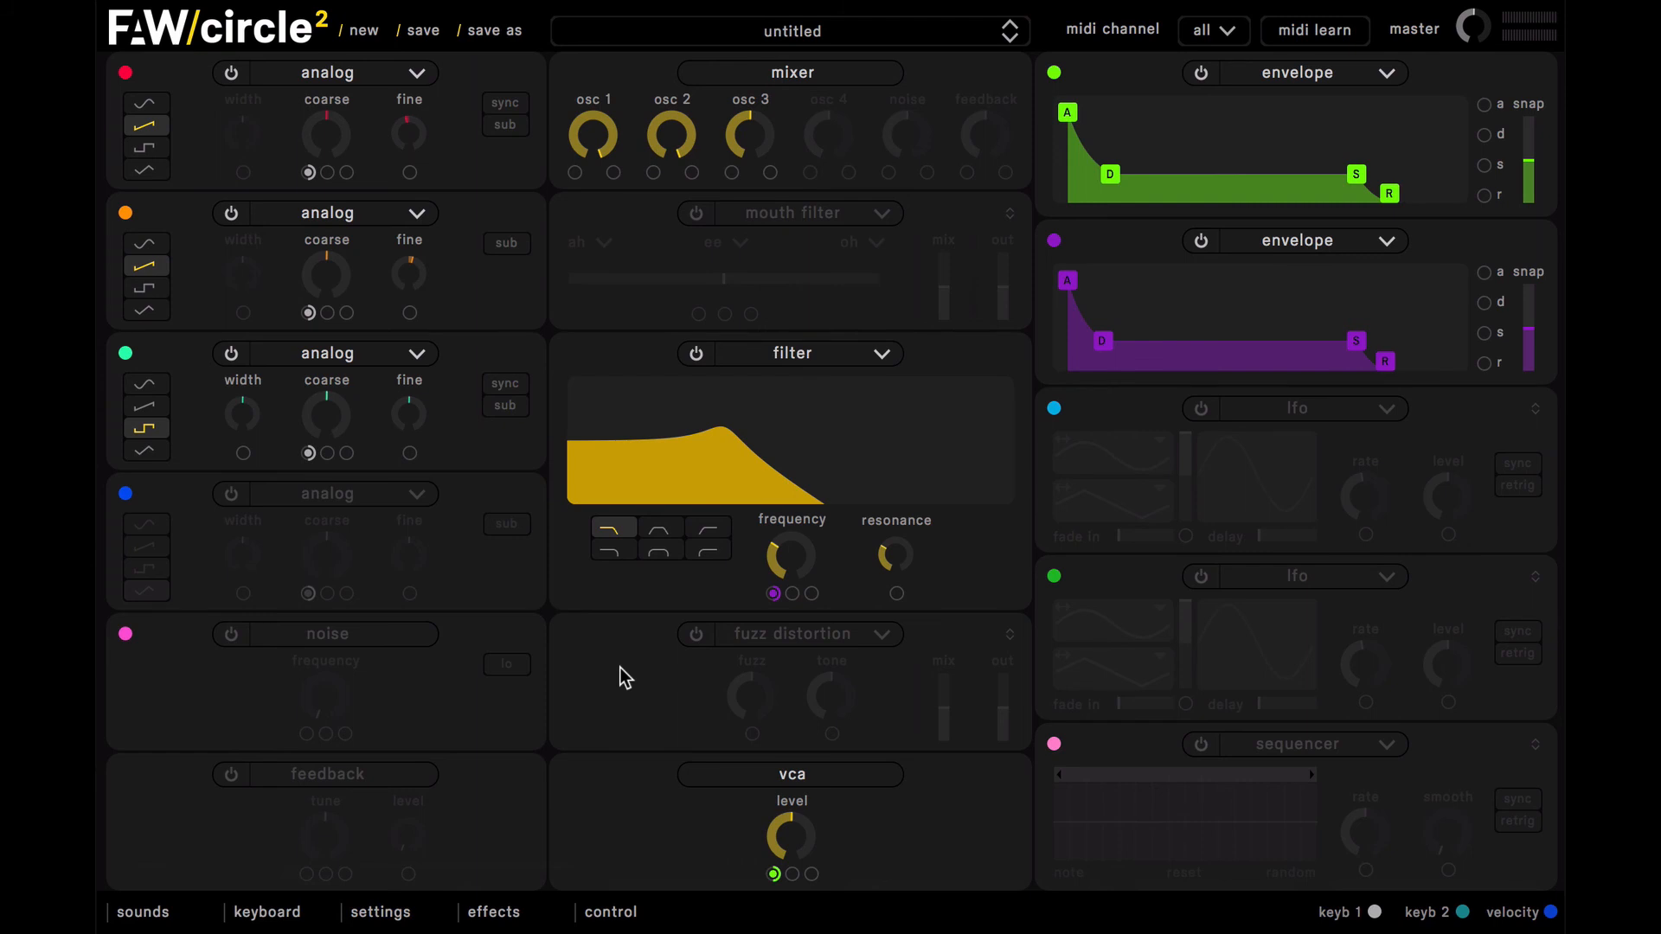
# Turn on the fourth oscillator with a sine waveform and switch off the other three to hear it alone
pyautogui.click(231, 497)
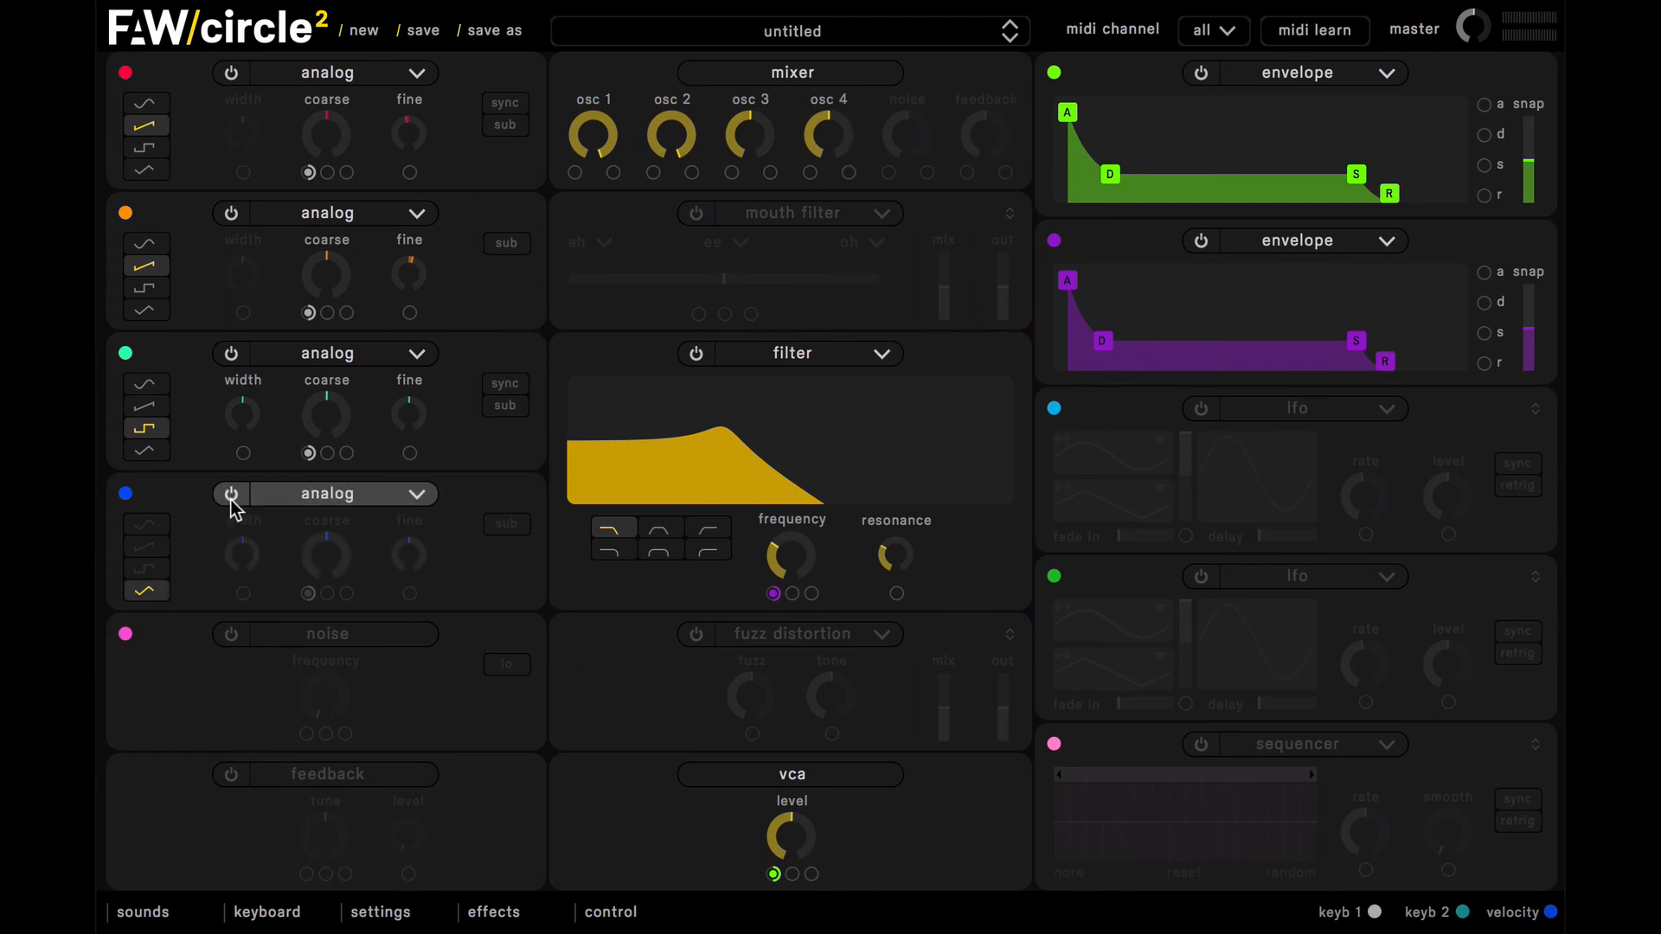
pyautogui.click(147, 525)
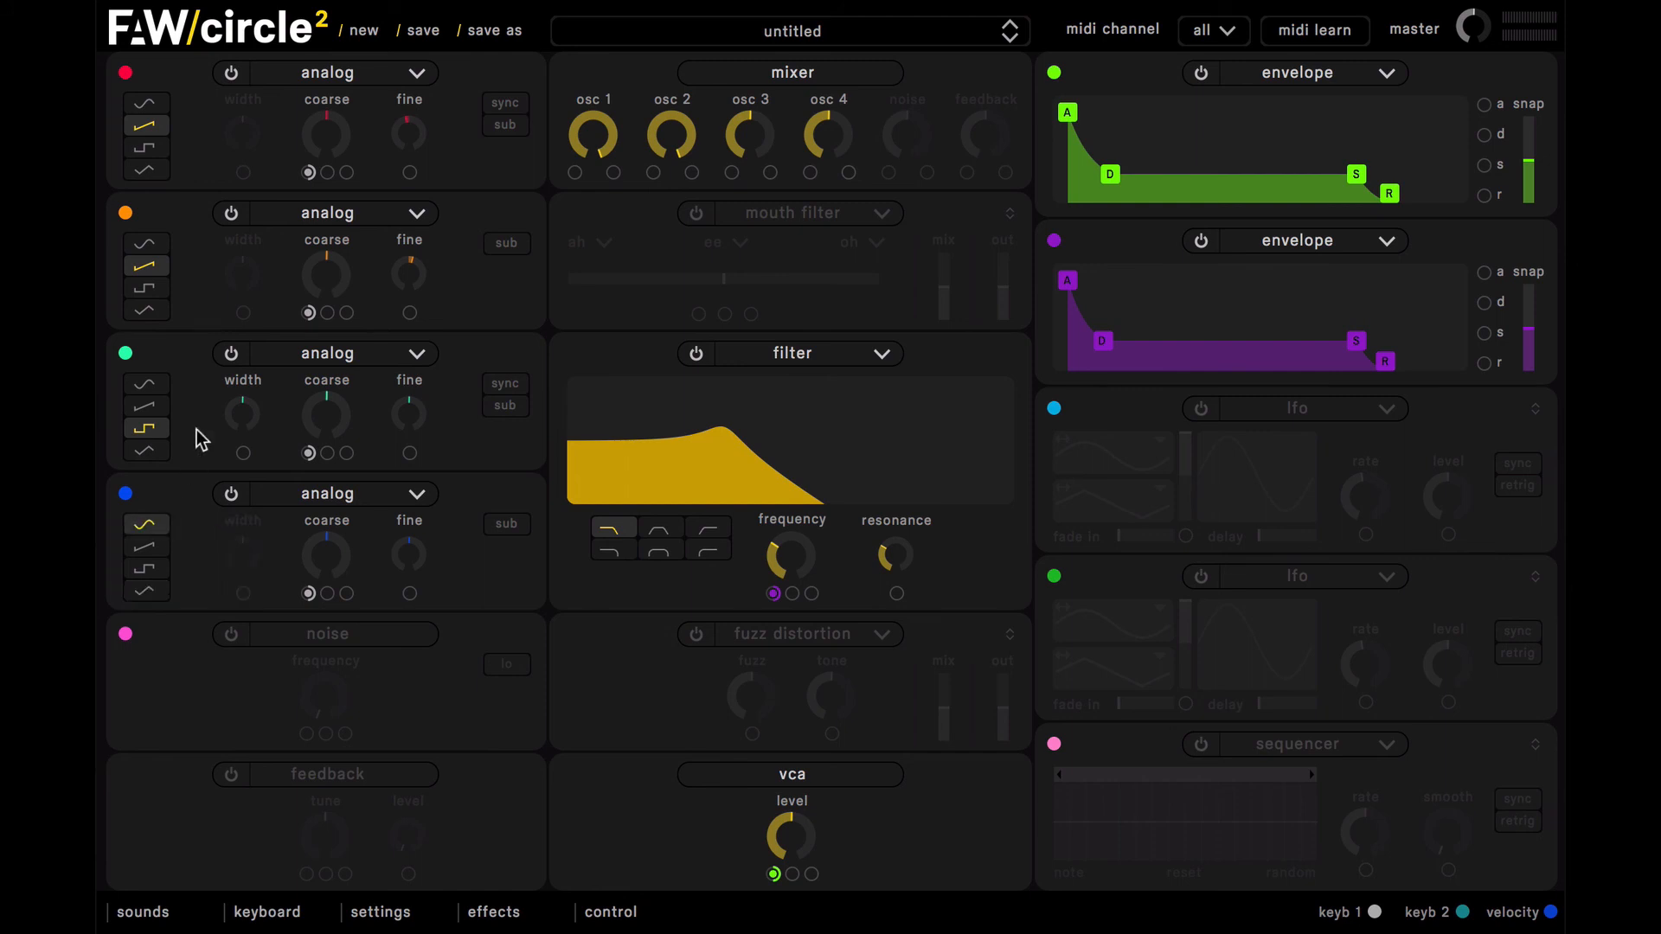
pyautogui.click(232, 354)
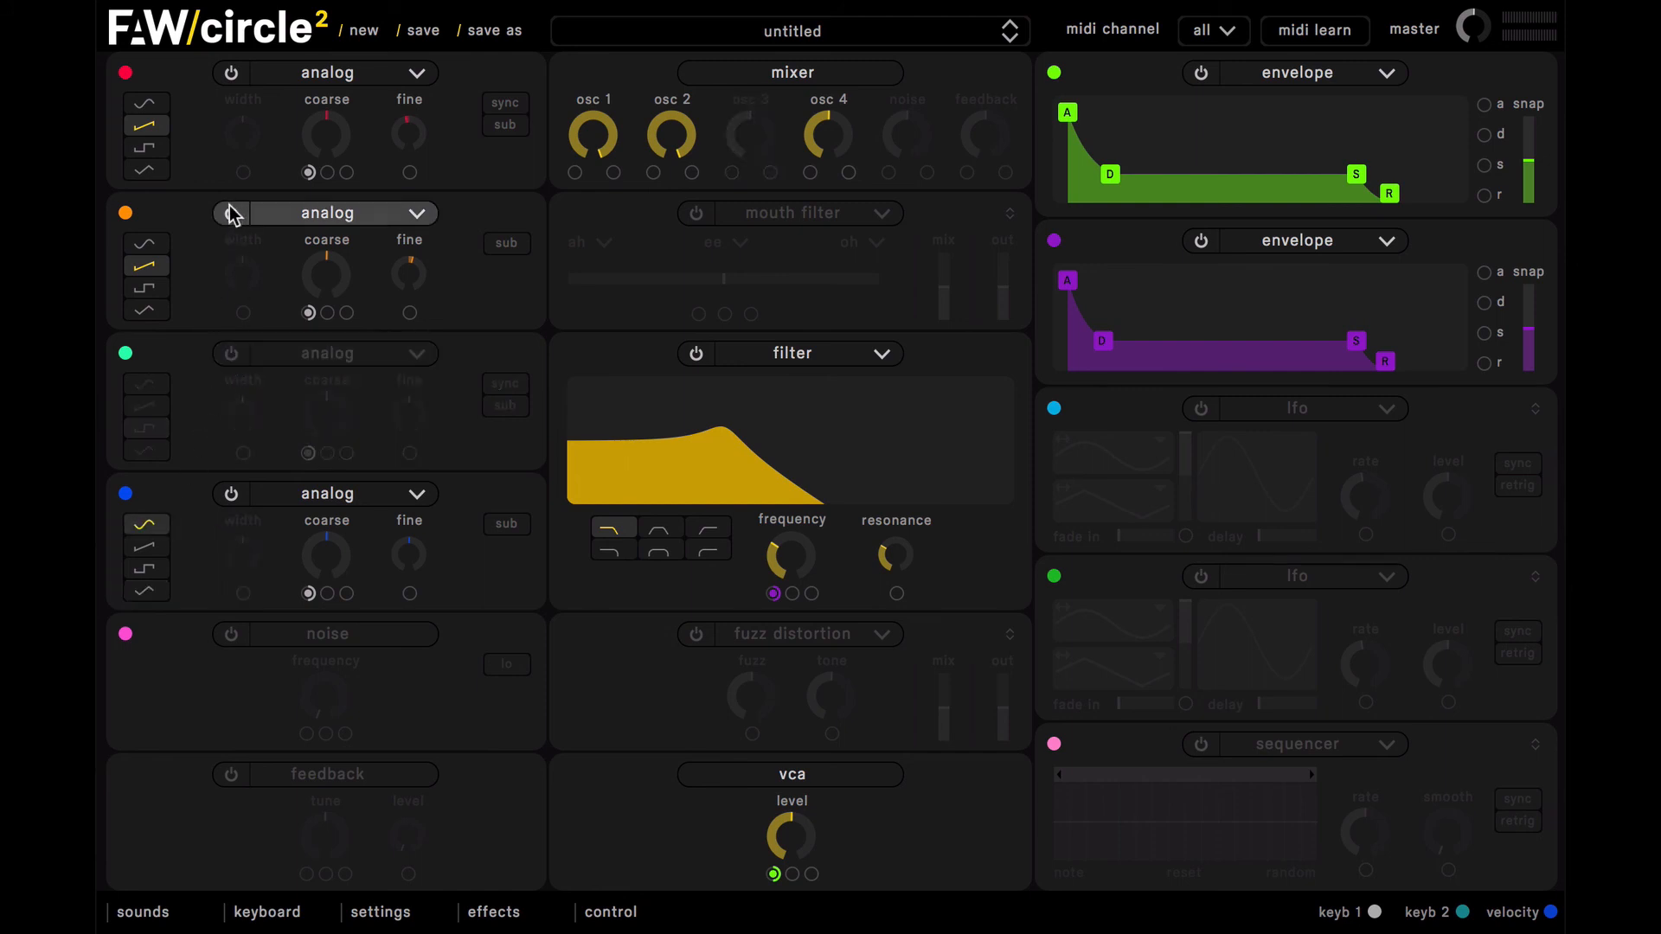
pyautogui.click(231, 213)
pyautogui.click(231, 74)
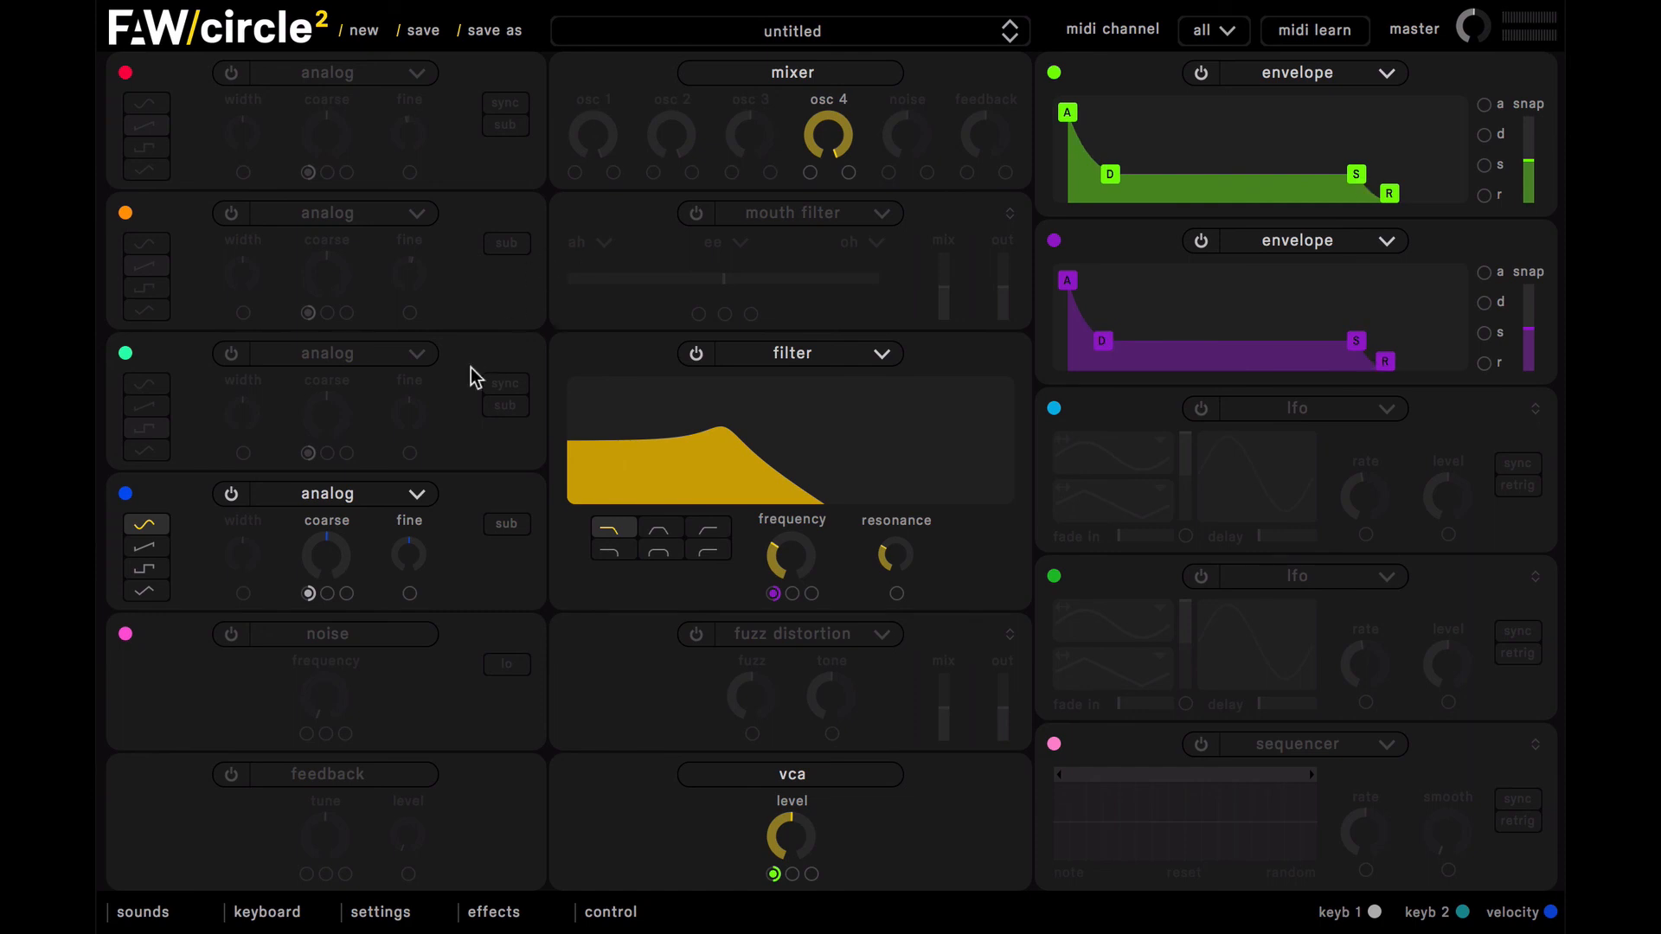
# Lower the fourth oscillator's coarse tuning to about halfway below centre and switch the first three oscillators back on
pyautogui.moveTo(327, 561)
pyautogui.moveTo(327, 560); pyautogui.dragTo(319, 630)
pyautogui.click(226, 354)
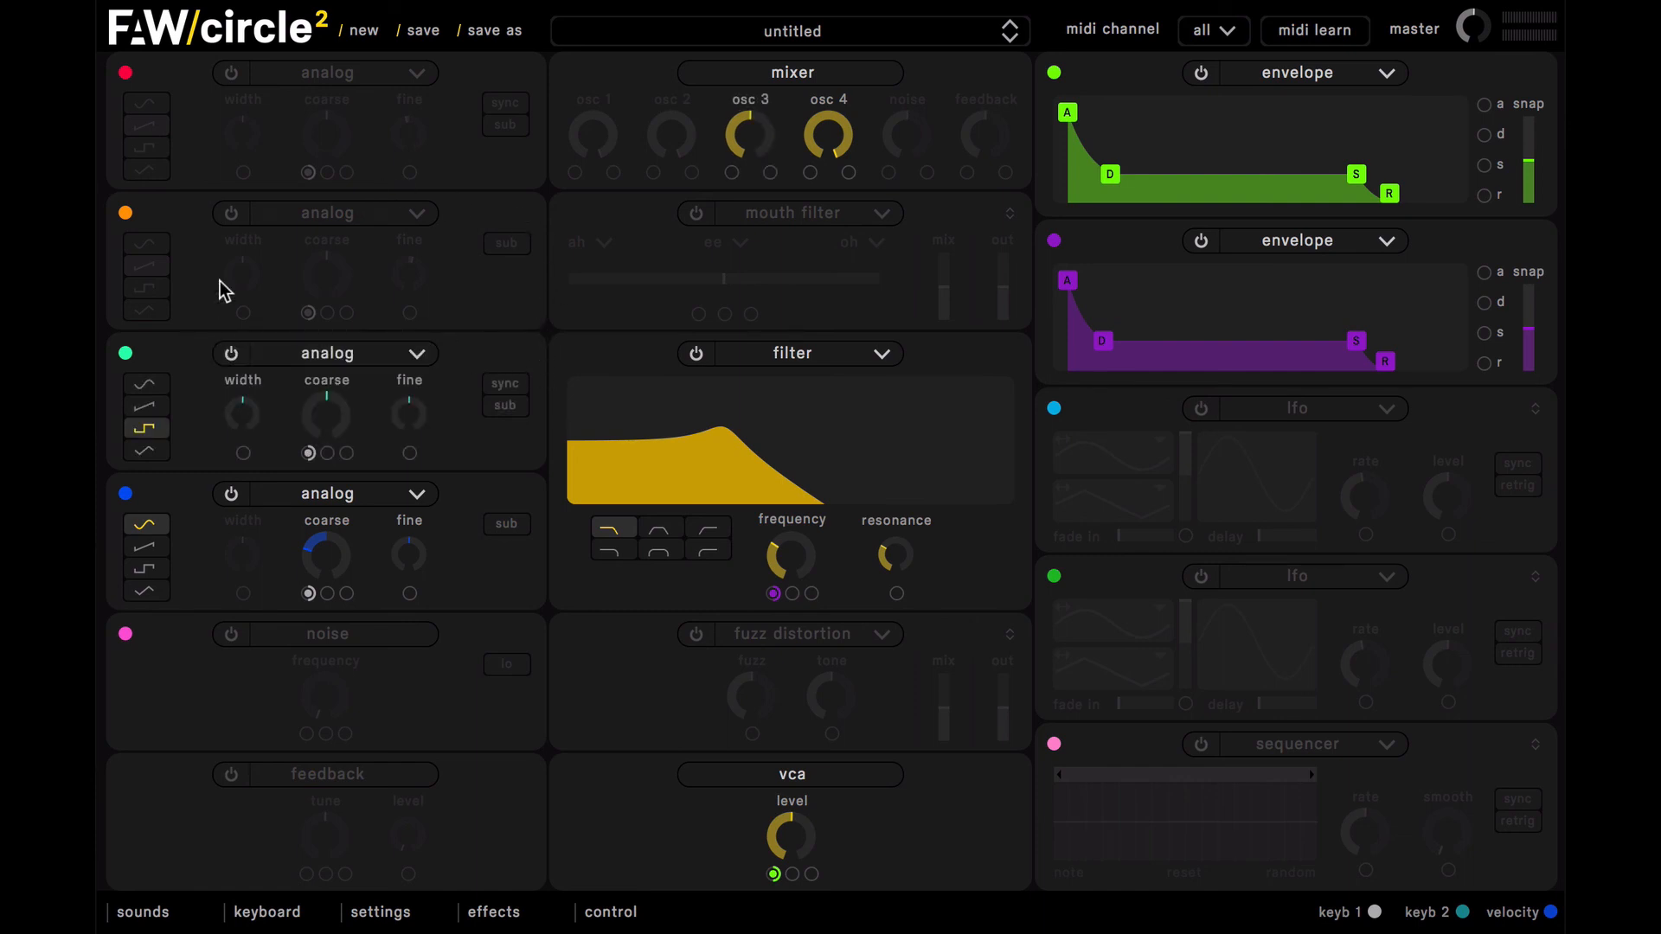
pyautogui.click(236, 208)
pyautogui.click(231, 74)
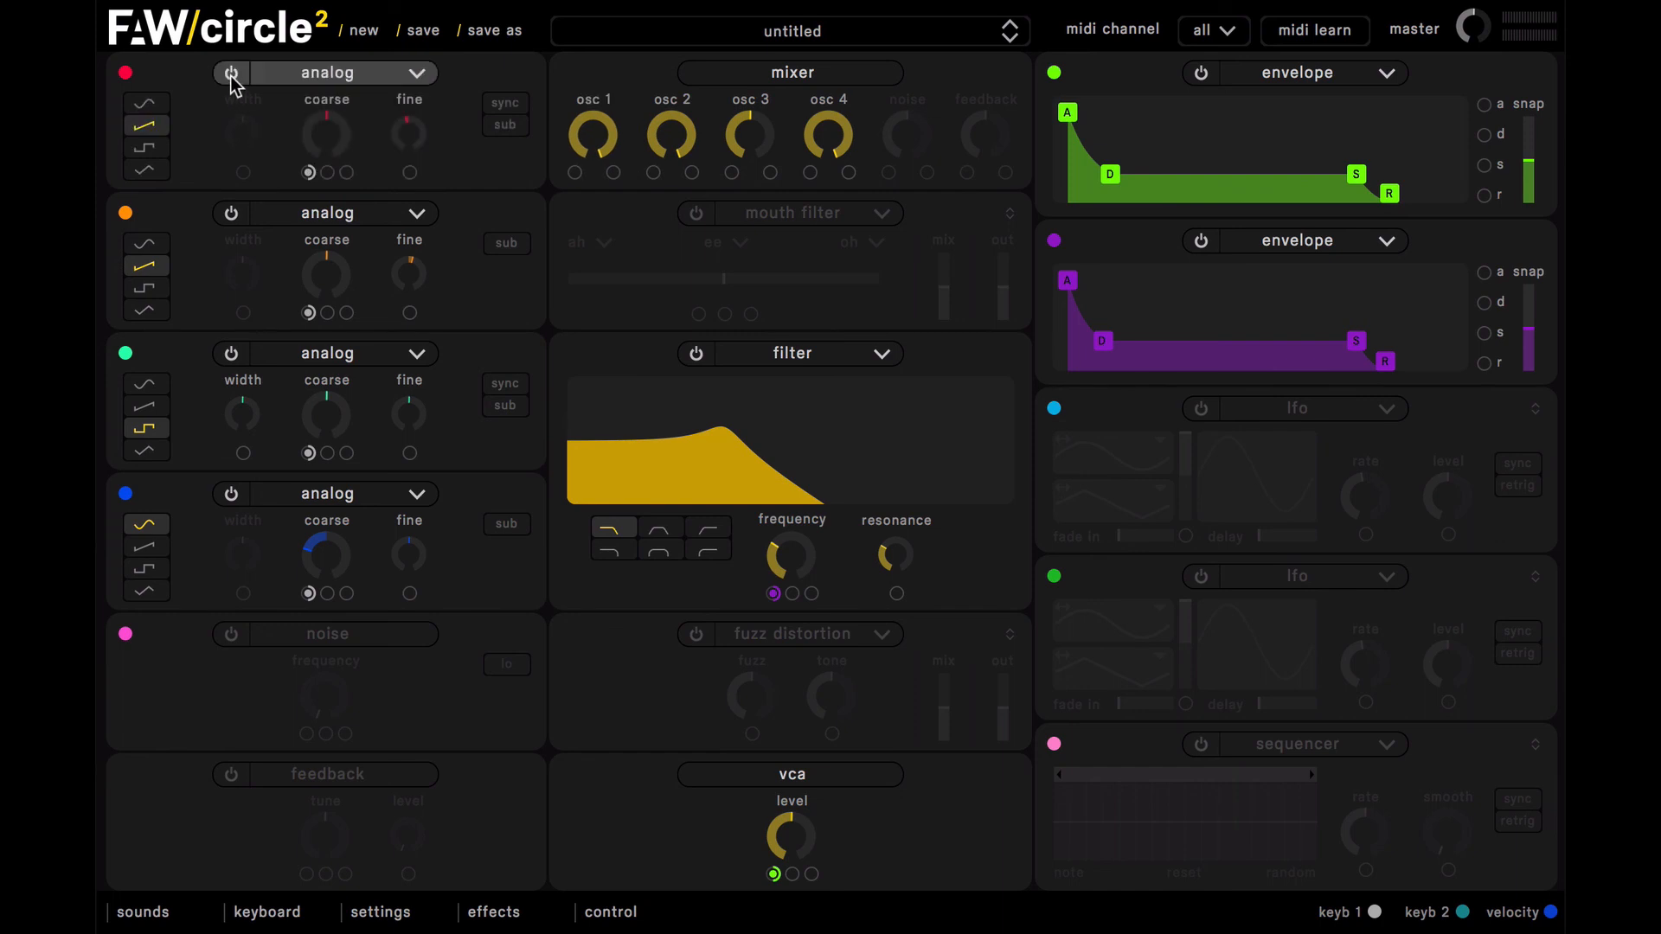